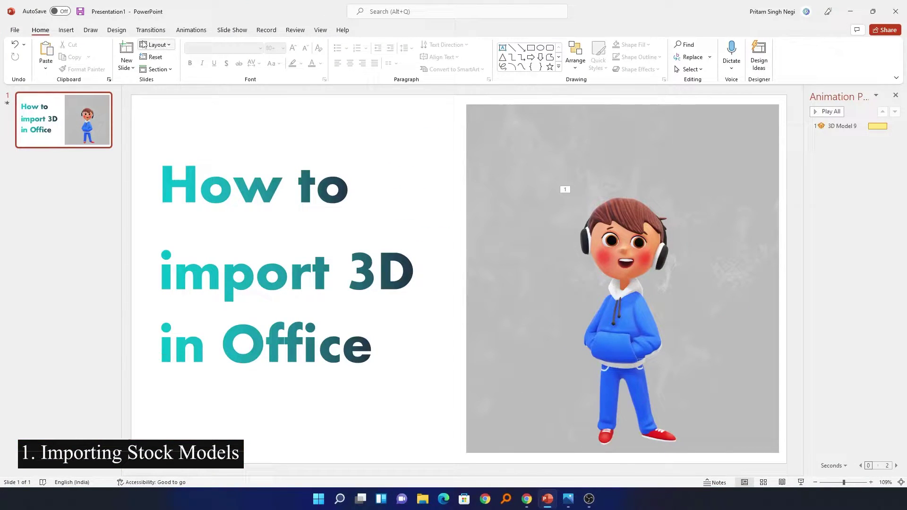
- Delete the cartoon character 3D model from the title slide
{"action": "left_click", "coordinate": [64, 170]}
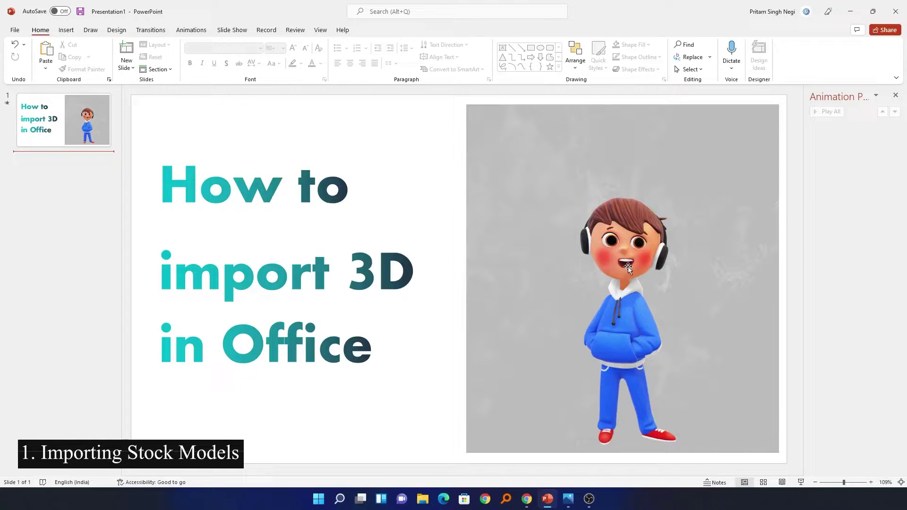
{"action": "left_click", "coordinate": [628, 266]}
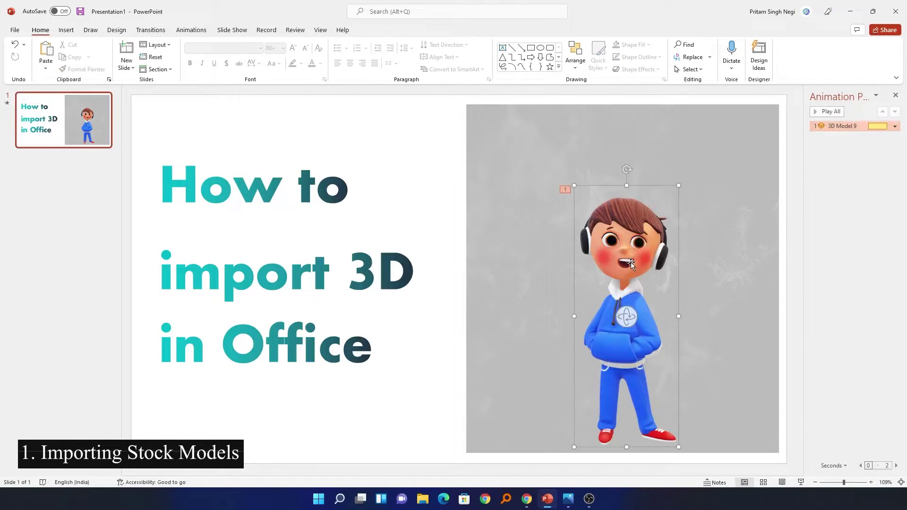
{"action": "key", "text": "Delete"}
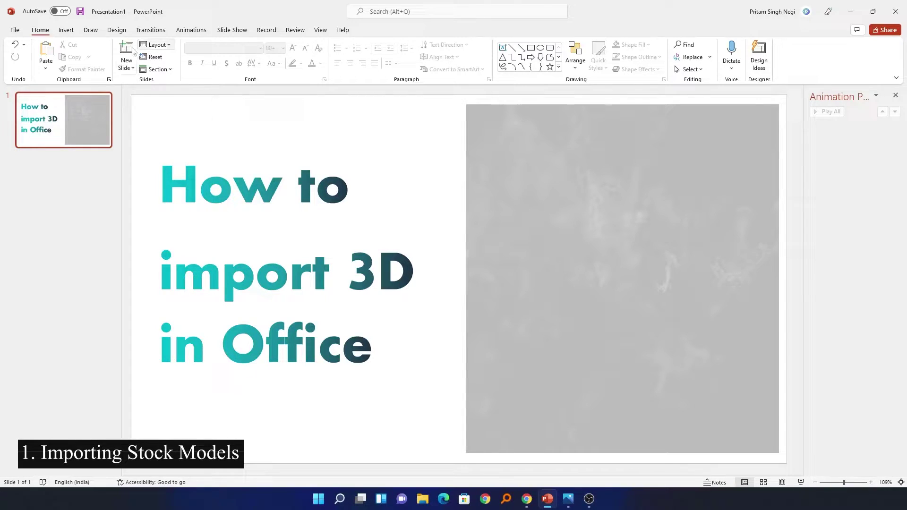
- Choose the snowy hut from the Buildings category of Stock 3D Models
{"action": "left_click", "coordinate": [66, 30]}
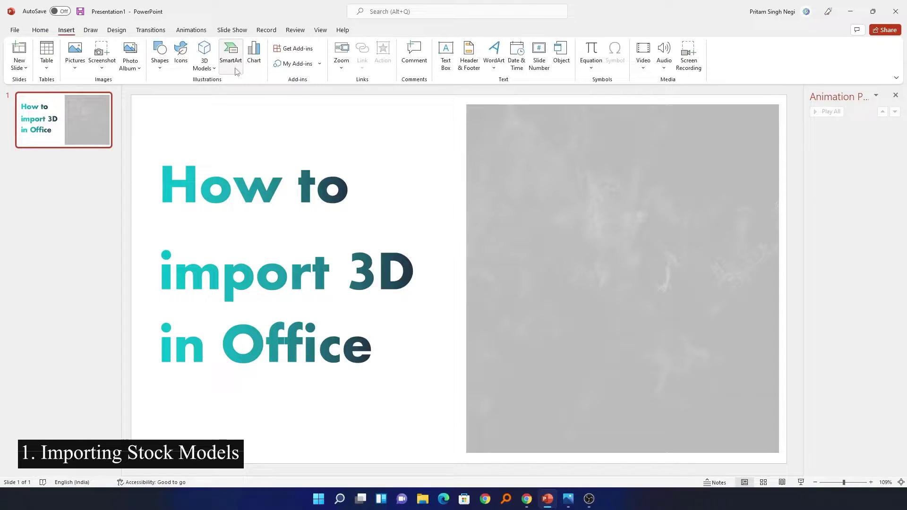
{"action": "left_click", "coordinate": [212, 71]}
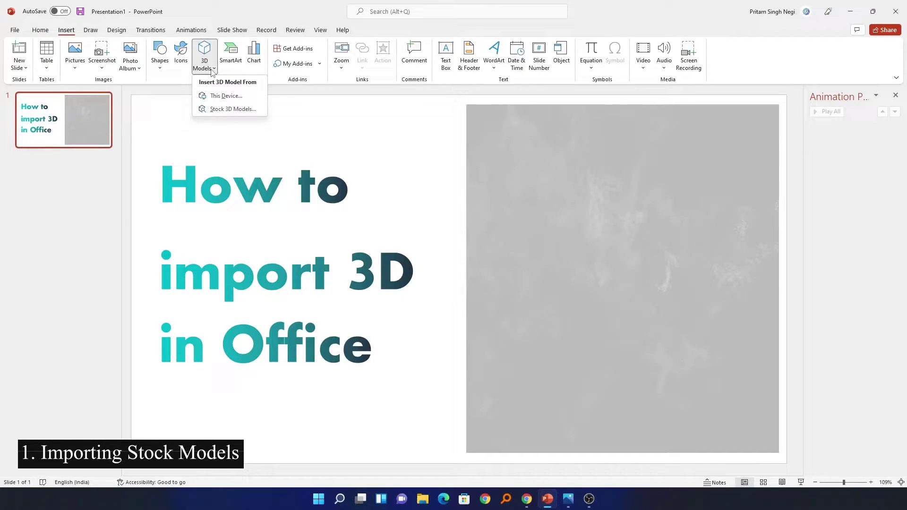
{"action": "left_click", "coordinate": [221, 109]}
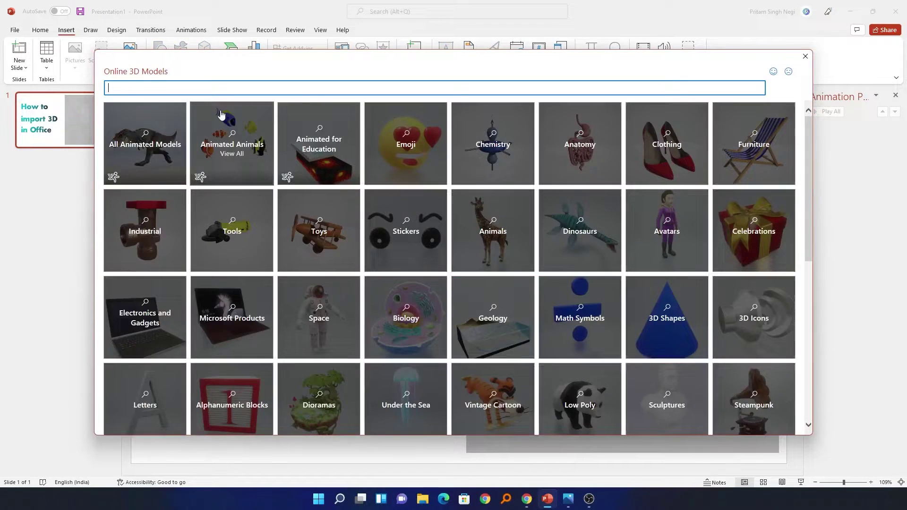
{"action": "scroll", "coordinate": [234, 173], "scroll_direction": "down", "scroll_amount": 5}
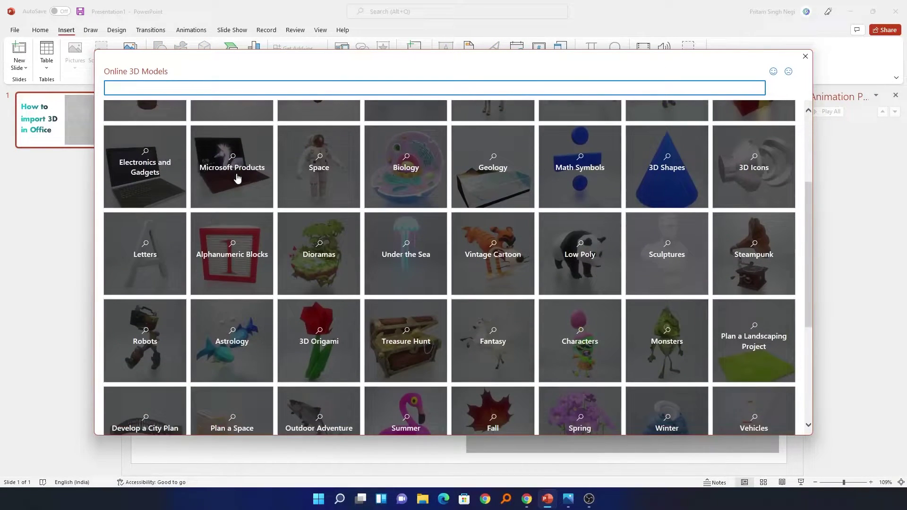
{"action": "scroll", "coordinate": [239, 180], "scroll_direction": "down", "scroll_amount": 2}
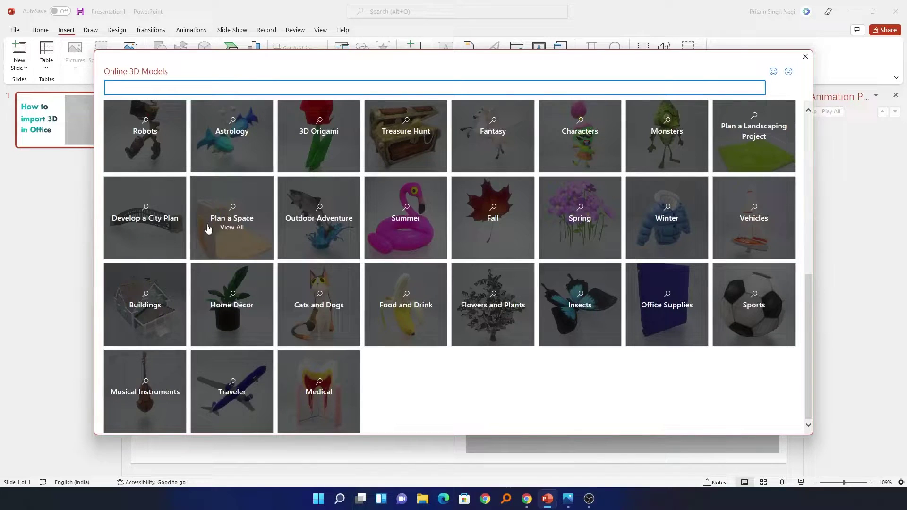
{"action": "left_click", "coordinate": [162, 279]}
{"action": "scroll", "coordinate": [480, 258], "scroll_direction": "down", "scroll_amount": 1}
{"action": "scroll", "coordinate": [479, 259], "scroll_direction": "down", "scroll_amount": 1}
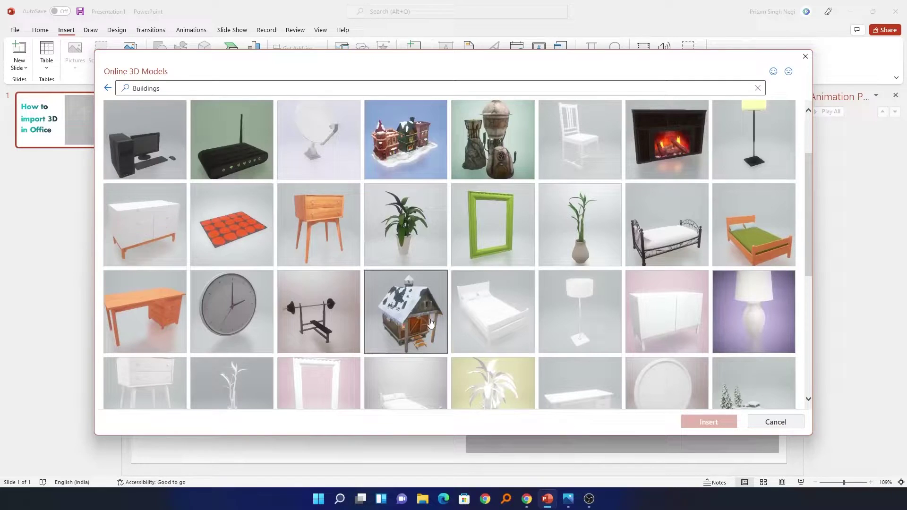
{"action": "left_click", "coordinate": [408, 319]}
- Insert the snowy hut onto the slide and rotate it slightly with its 3D handle
{"action": "left_click", "coordinate": [717, 421]}
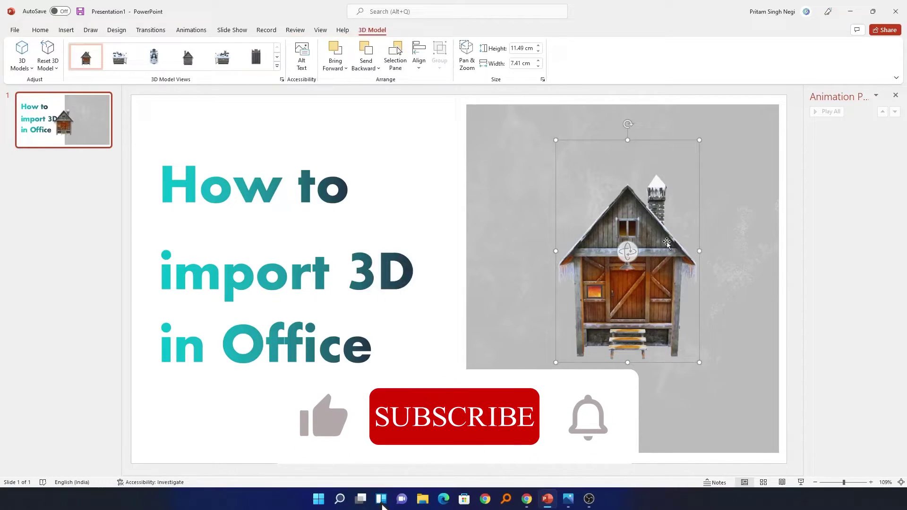
{"action": "mouse_move", "coordinate": [627, 252]}
{"action": "left_mouse_down"}
{"action": "mouse_move", "coordinate": [631, 261]}
{"action": "mouse_move", "coordinate": [624, 251]}
{"action": "mouse_move", "coordinate": [614, 261]}
{"action": "mouse_move", "coordinate": [620, 252]}
{"action": "left_mouse_up"}
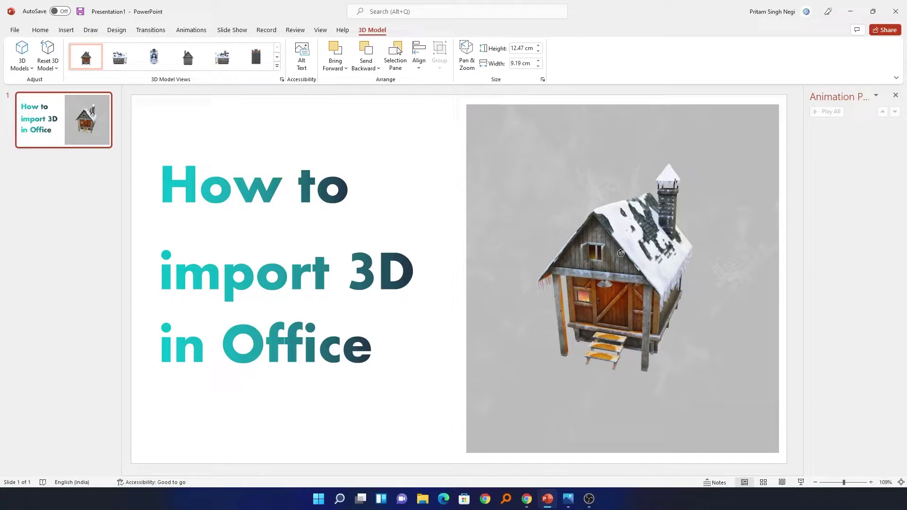
{"action": "left_click_drag", "start_coordinate": [621, 252], "coordinate": [620, 252]}
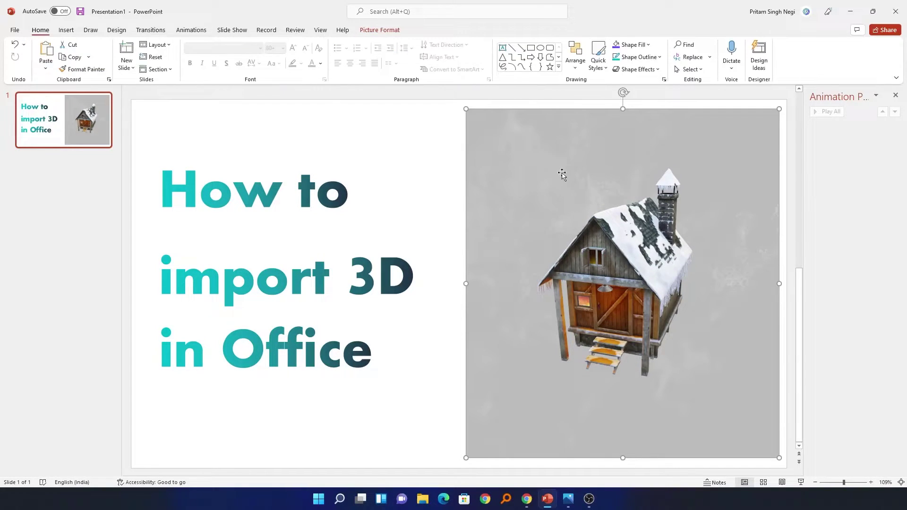
{"action": "left_click", "coordinate": [646, 262]}
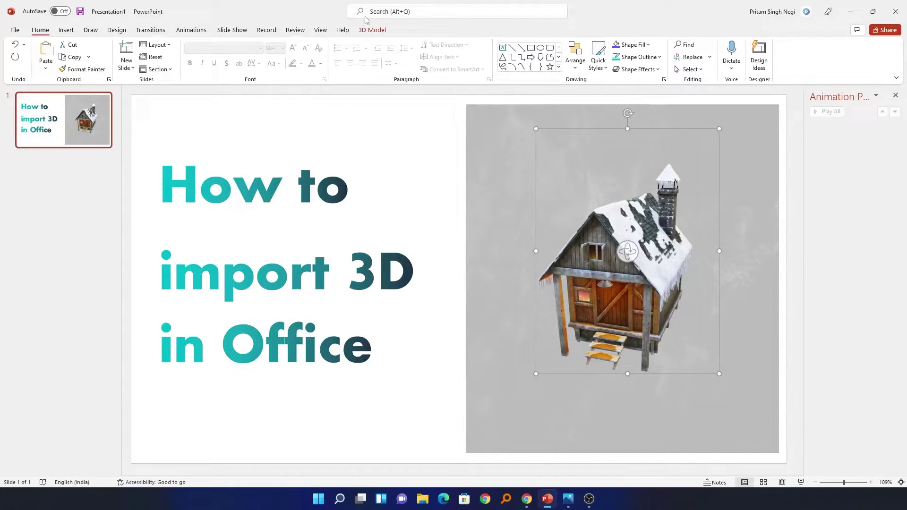
- Try several 3D Model Views presets, then apply a third-row angled view looking down on the roof
{"action": "left_click", "coordinate": [373, 29]}
{"action": "left_click", "coordinate": [86, 57]}
{"action": "left_click", "coordinate": [153, 57]}
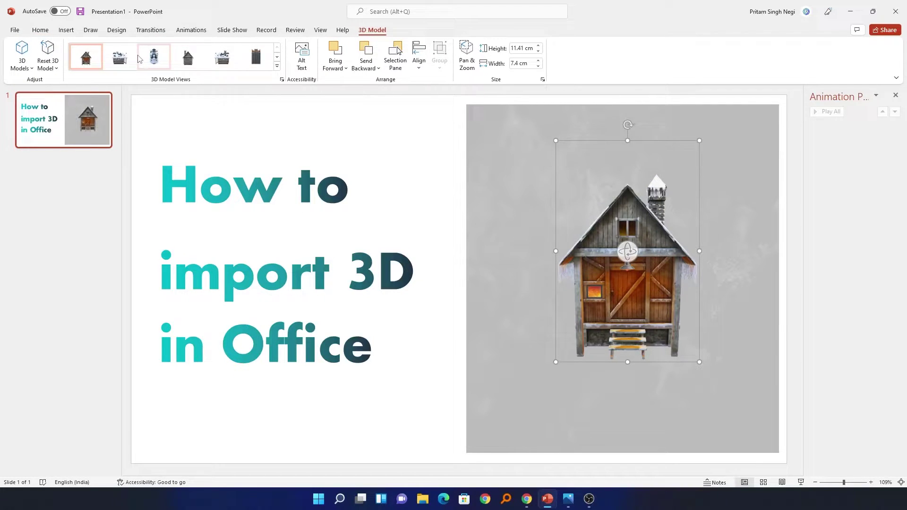
{"action": "left_click", "coordinate": [134, 58]}
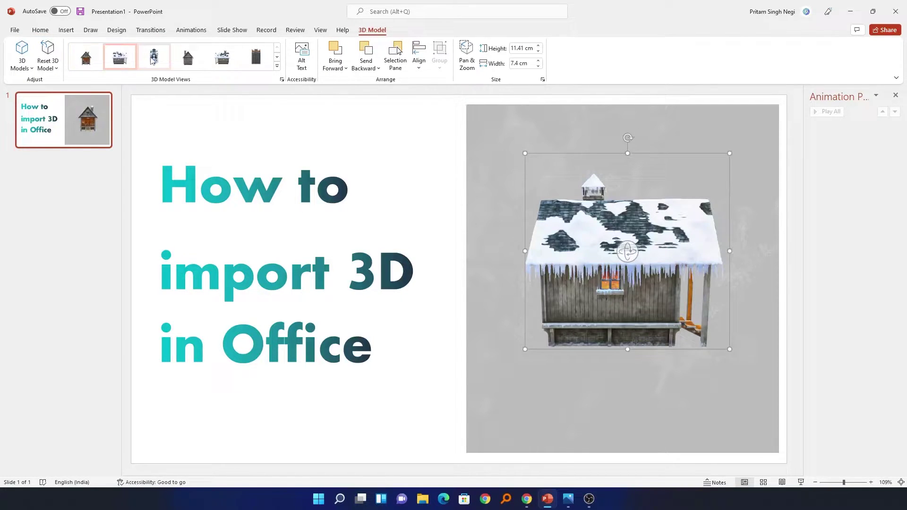
{"action": "left_click", "coordinate": [154, 57]}
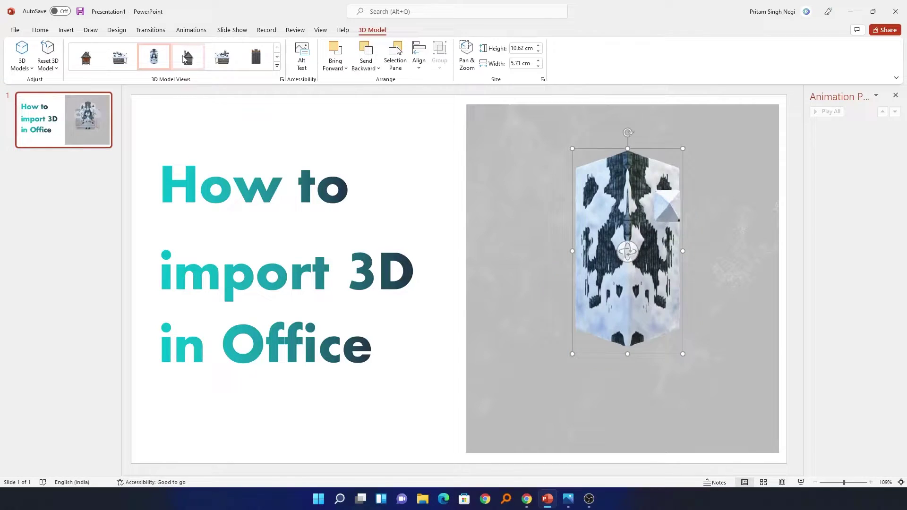
{"action": "left_click", "coordinate": [188, 58]}
{"action": "left_click", "coordinate": [222, 58]}
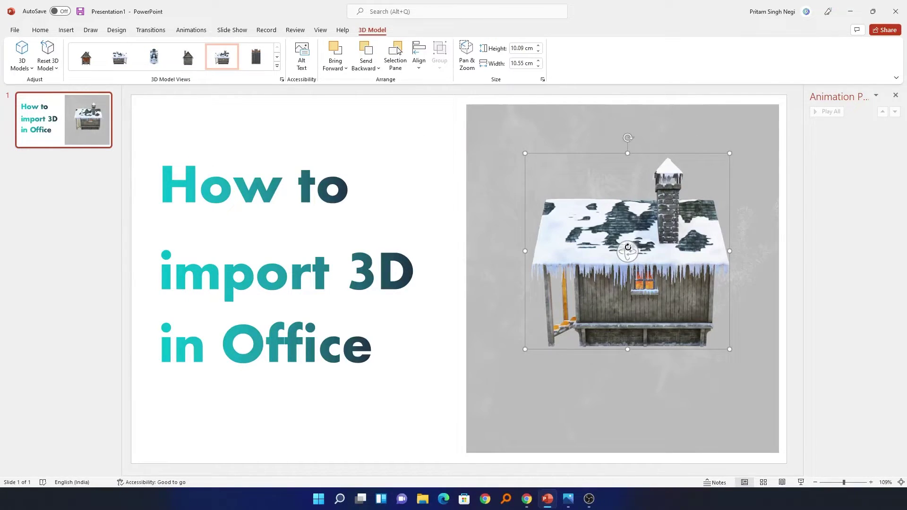
{"action": "left_click_drag", "start_coordinate": [627, 247], "coordinate": [711, 273]}
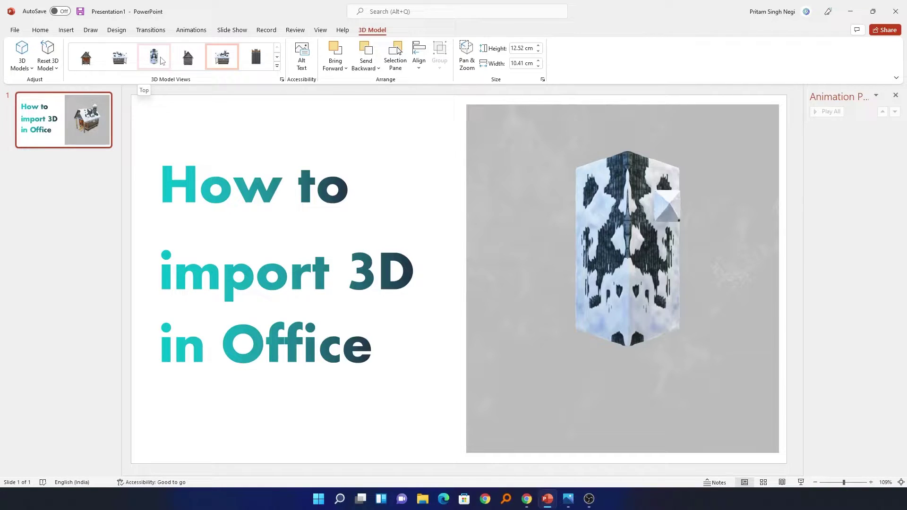
{"action": "left_click", "coordinate": [277, 65]}
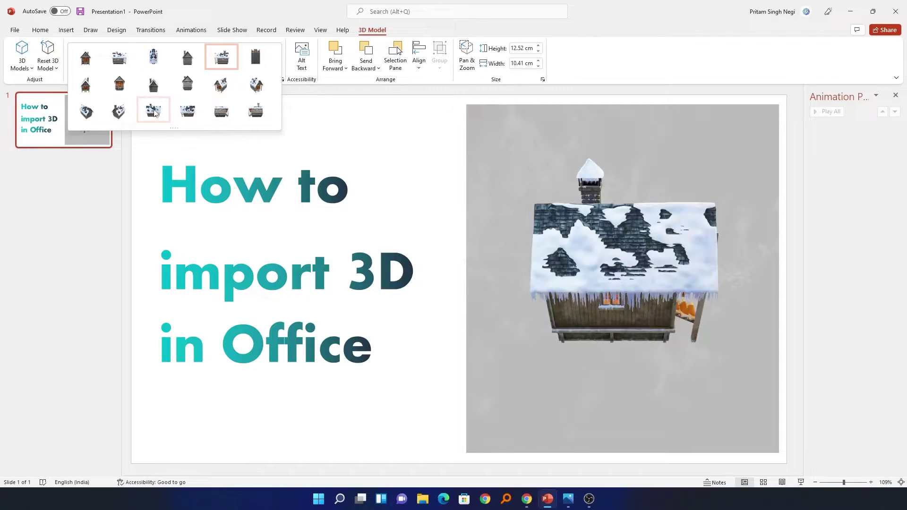
{"action": "left_click", "coordinate": [86, 112]}
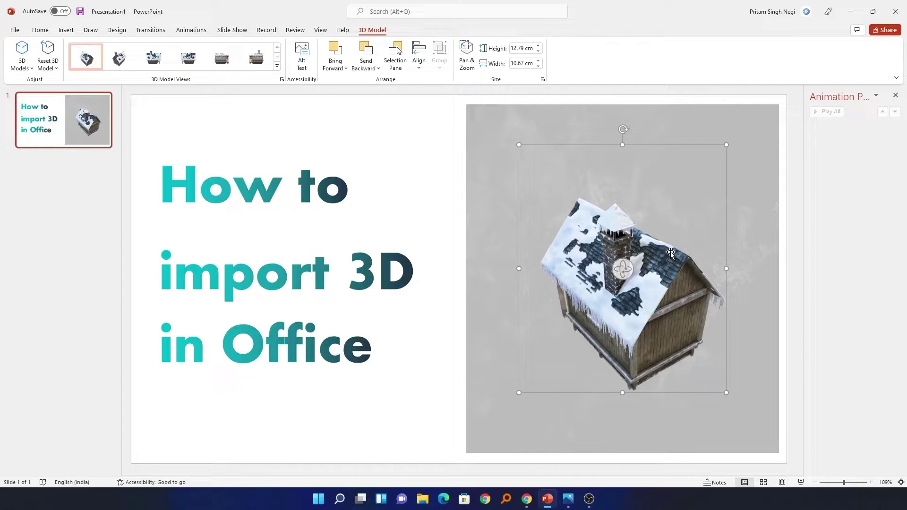
- Apply the Arrive entrance animation to the hut and toggle the Animation Pane off and on
{"action": "left_click", "coordinate": [189, 31]}
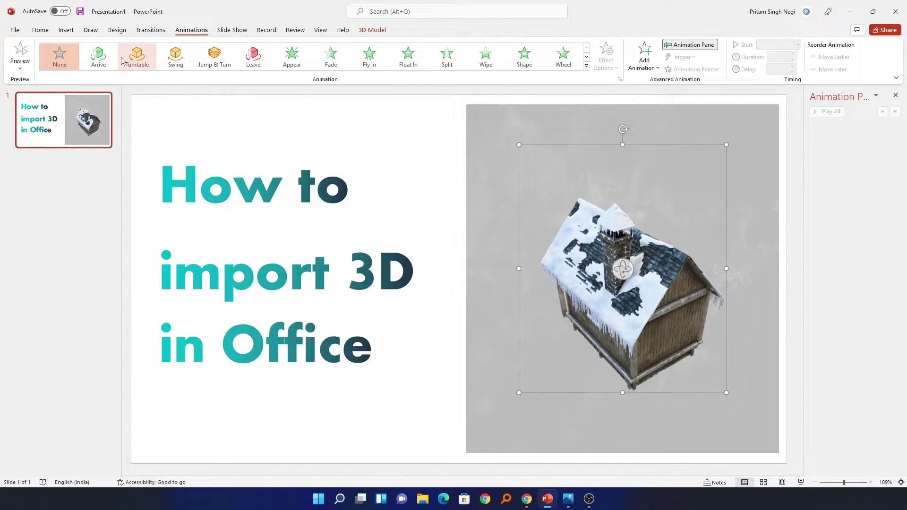
{"action": "left_click", "coordinate": [99, 56]}
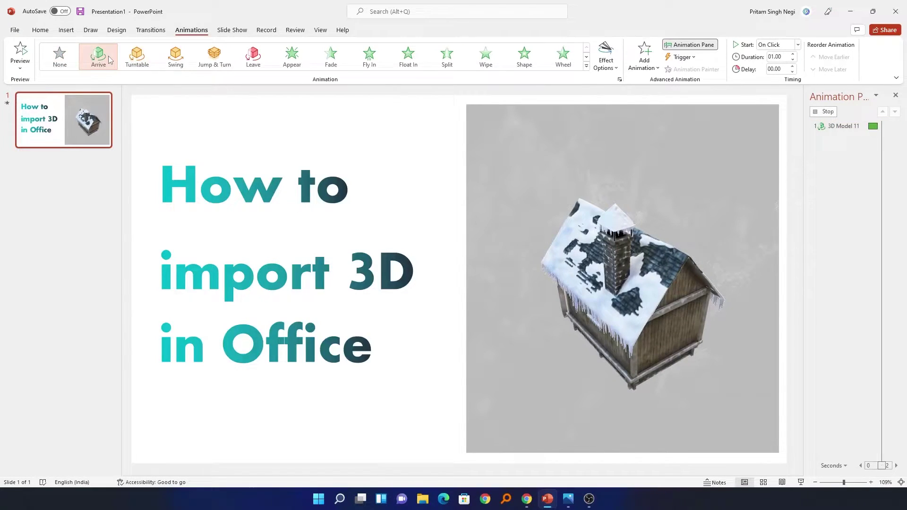
{"action": "left_click", "coordinate": [688, 46]}
{"action": "left_click", "coordinate": [689, 45]}
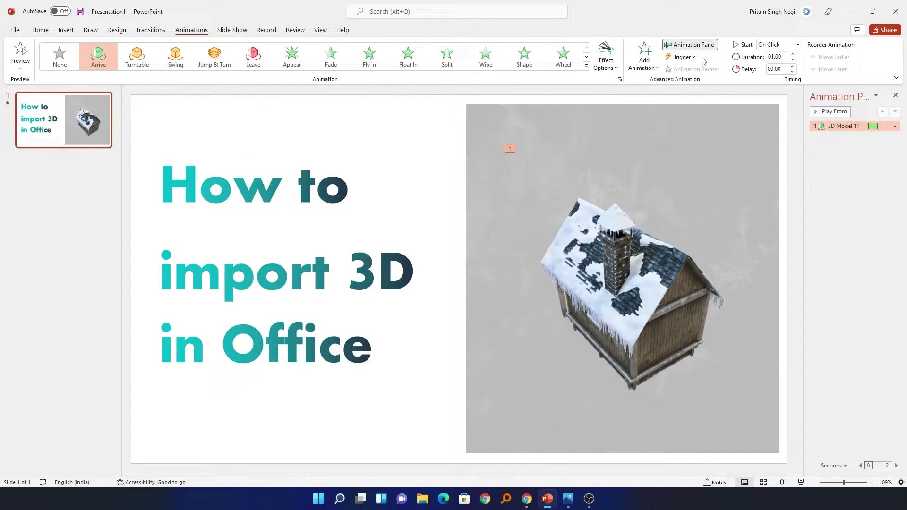
- Add a Swing animation to the hut and stop its preview
{"action": "left_click", "coordinate": [642, 72]}
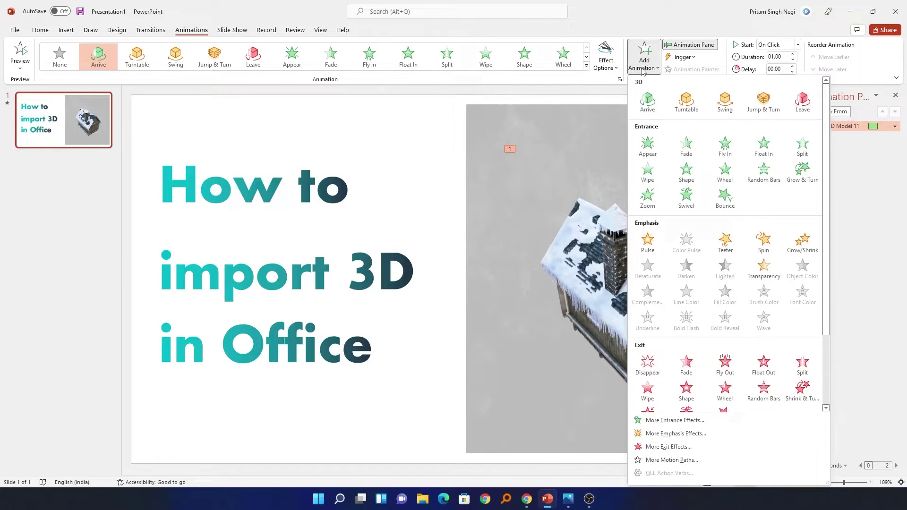
{"action": "left_click", "coordinate": [725, 101]}
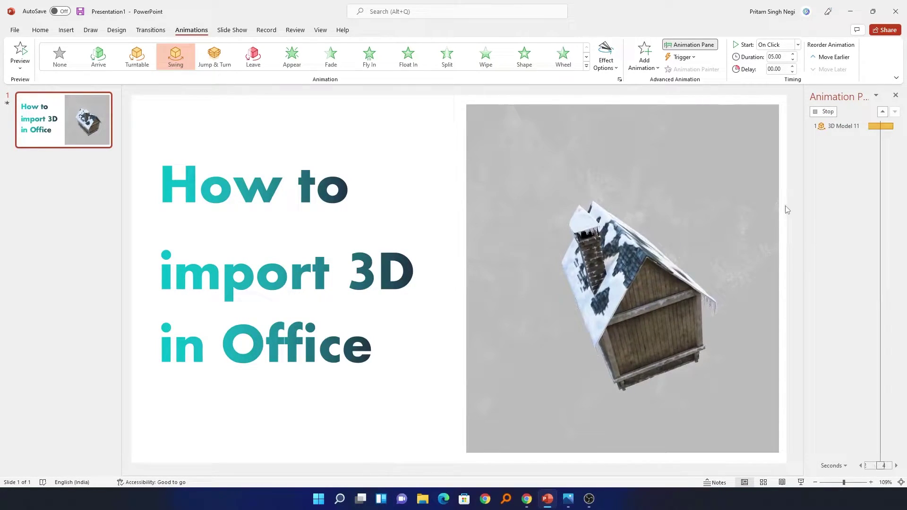
{"action": "left_click", "coordinate": [832, 111]}
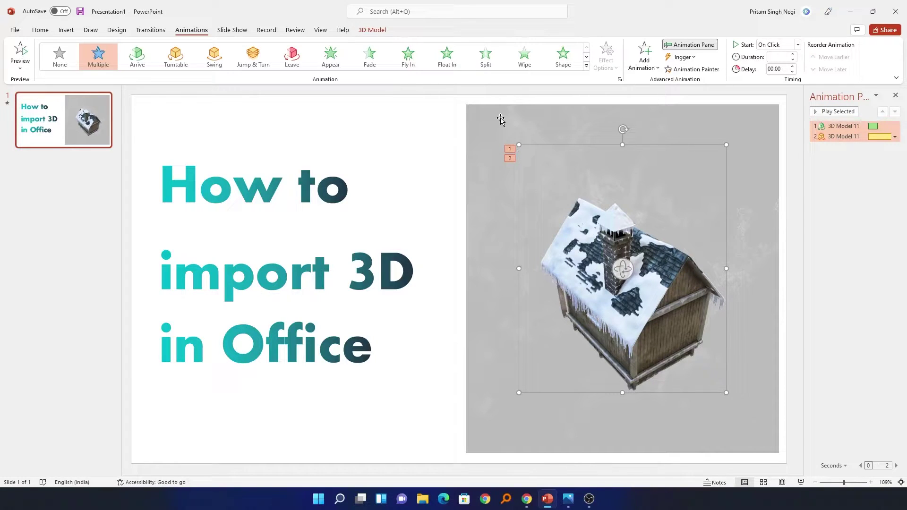
- Add a Fly Out exit animation to the hut as its third effect
{"action": "left_click", "coordinate": [645, 59]}
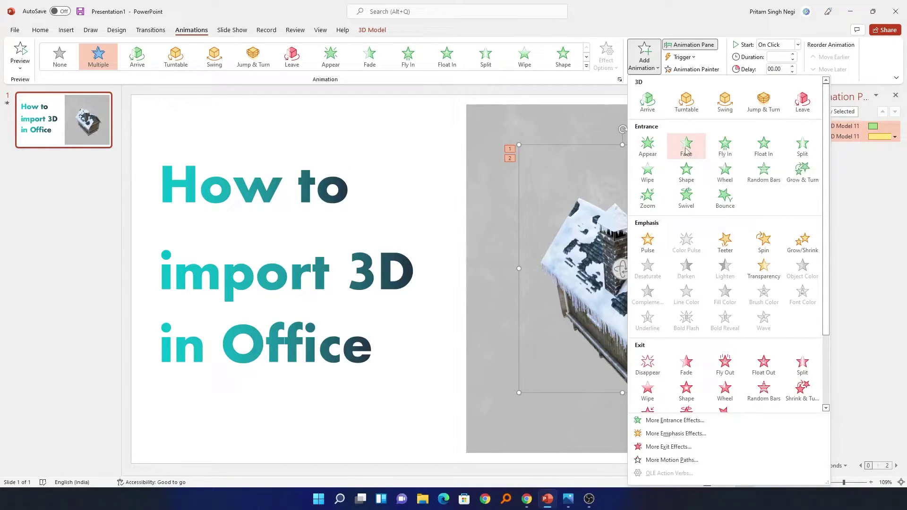
{"action": "scroll", "coordinate": [690, 259], "scroll_direction": "down", "scroll_amount": 2}
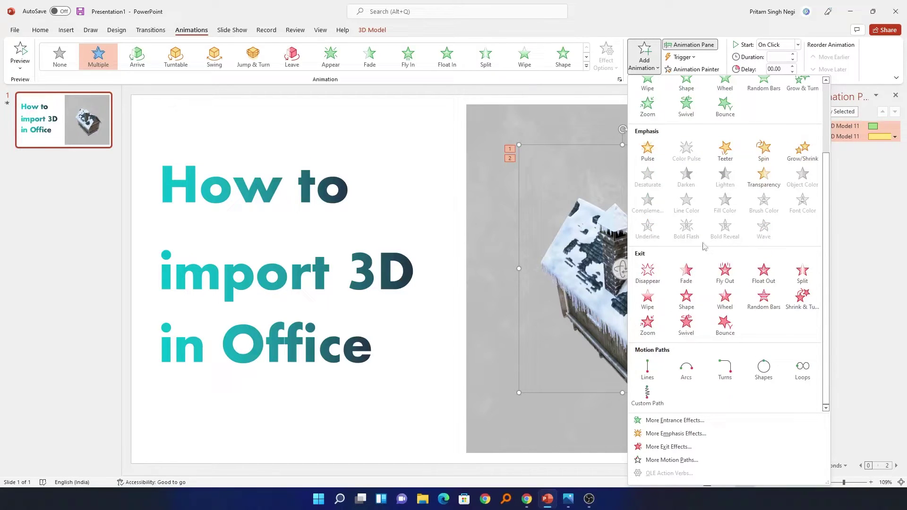
{"action": "left_click", "coordinate": [725, 271]}
{"action": "left_click", "coordinate": [829, 237]}
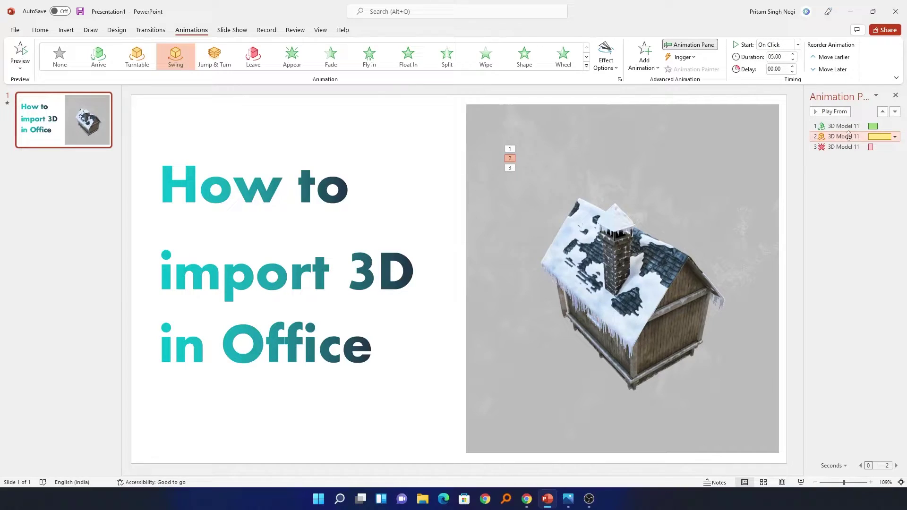
- Set the Swing and Fly Out animations to start With Previous, then widen the Animation Pane
{"action": "left_click", "coordinate": [776, 45]}
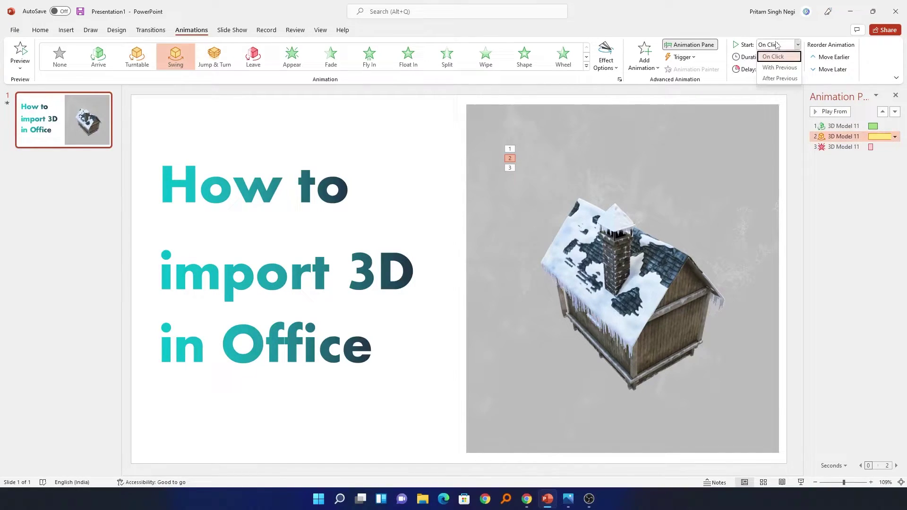
{"action": "left_click", "coordinate": [779, 67]}
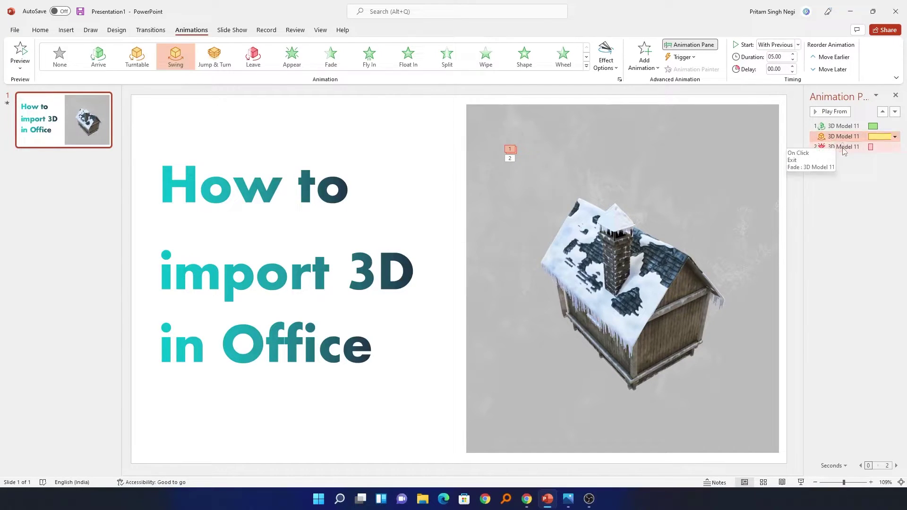
{"action": "left_click", "coordinate": [841, 146]}
{"action": "left_click", "coordinate": [771, 48]}
{"action": "left_click", "coordinate": [779, 68]}
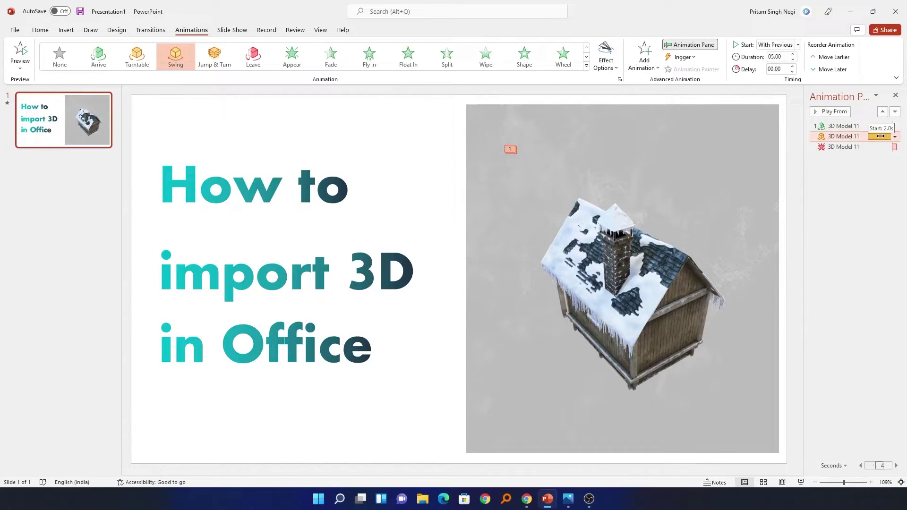
{"action": "left_click", "coordinate": [860, 185]}
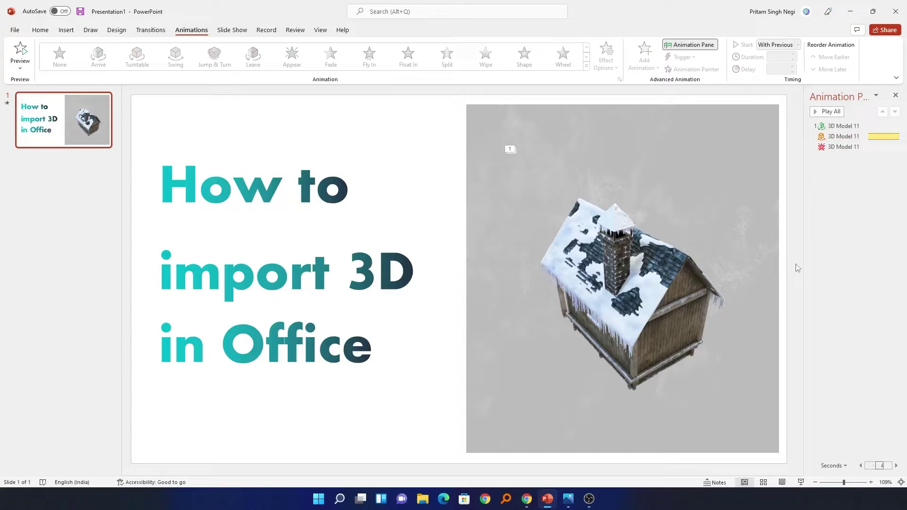
{"action": "left_click_drag", "start_coordinate": [802, 264], "coordinate": [659, 261]}
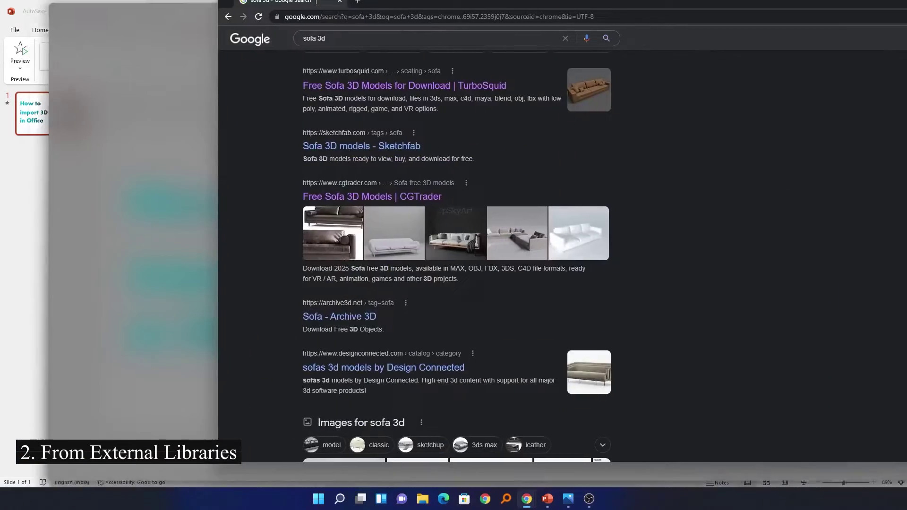
- Scroll the 'sofa 3d' Google results and open 'Free Sofa 3D Models | CGTrader'
{"action": "scroll", "coordinate": [156, 75], "scroll_direction": "up", "scroll_amount": 2}
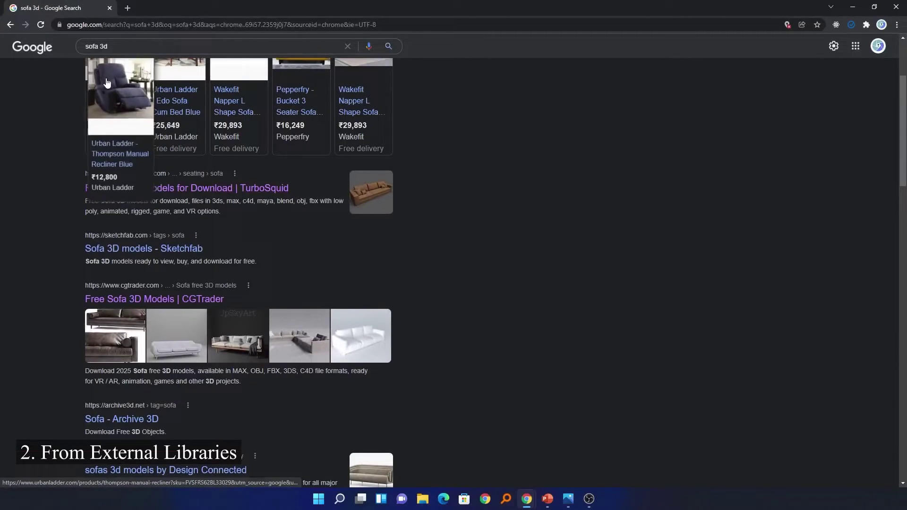
{"action": "scroll", "coordinate": [65, 101], "scroll_direction": "up", "scroll_amount": 3}
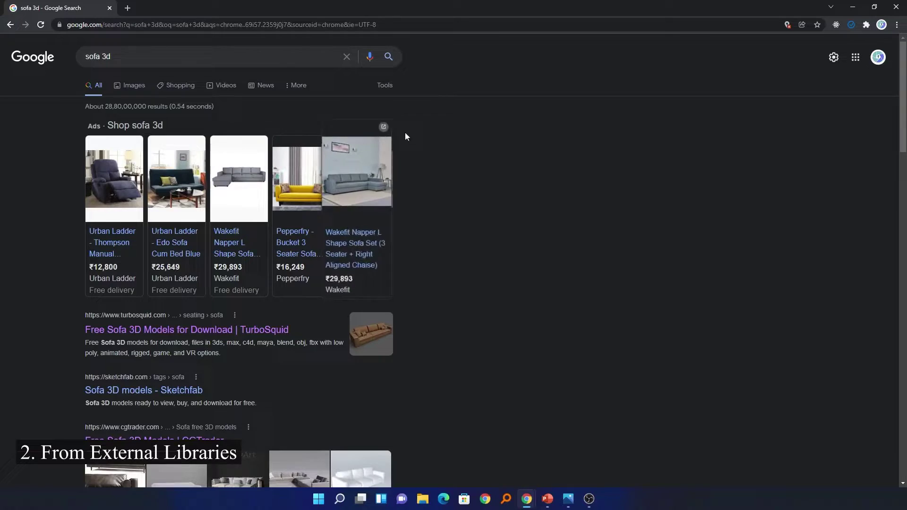
{"action": "scroll", "coordinate": [437, 130], "scroll_direction": "down", "scroll_amount": 3}
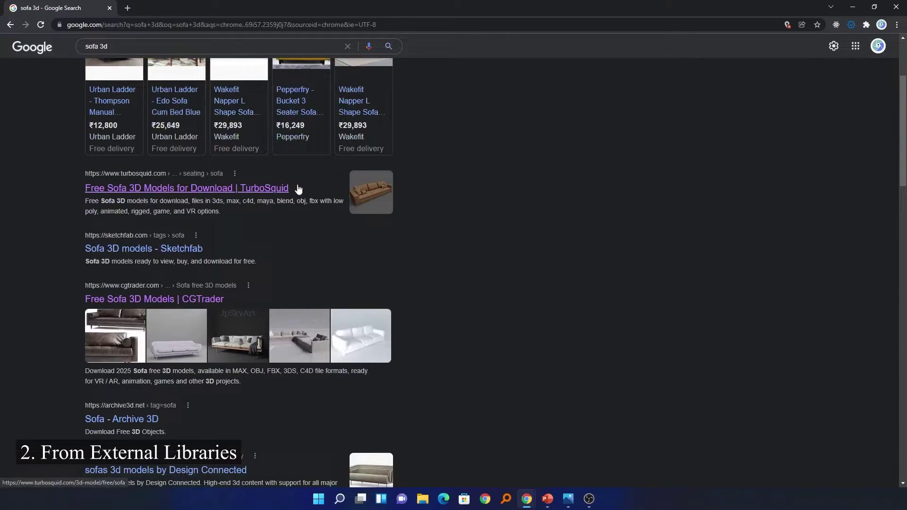
{"action": "scroll", "coordinate": [565, 236], "scroll_direction": "down", "scroll_amount": 1}
{"action": "scroll", "coordinate": [571, 232], "scroll_direction": "down", "scroll_amount": 2}
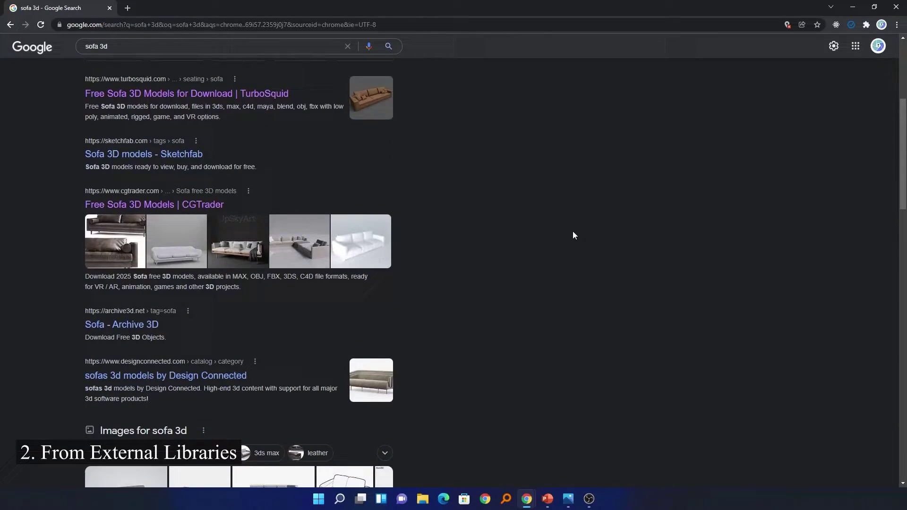
{"action": "scroll", "coordinate": [475, 126], "scroll_direction": "up", "scroll_amount": 4}
{"action": "scroll", "coordinate": [474, 126], "scroll_direction": "down", "scroll_amount": 1}
{"action": "scroll", "coordinate": [473, 124], "scroll_direction": "down", "scroll_amount": 3}
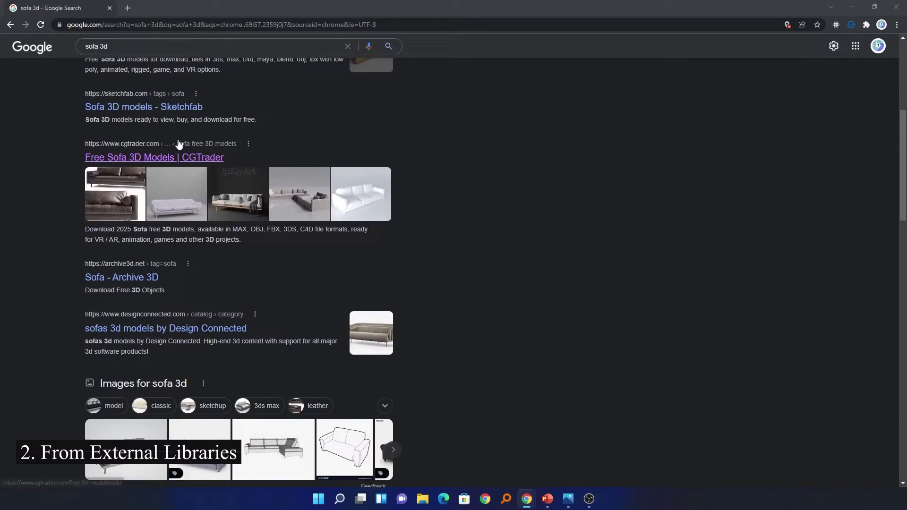
{"action": "left_click", "coordinate": [158, 162]}
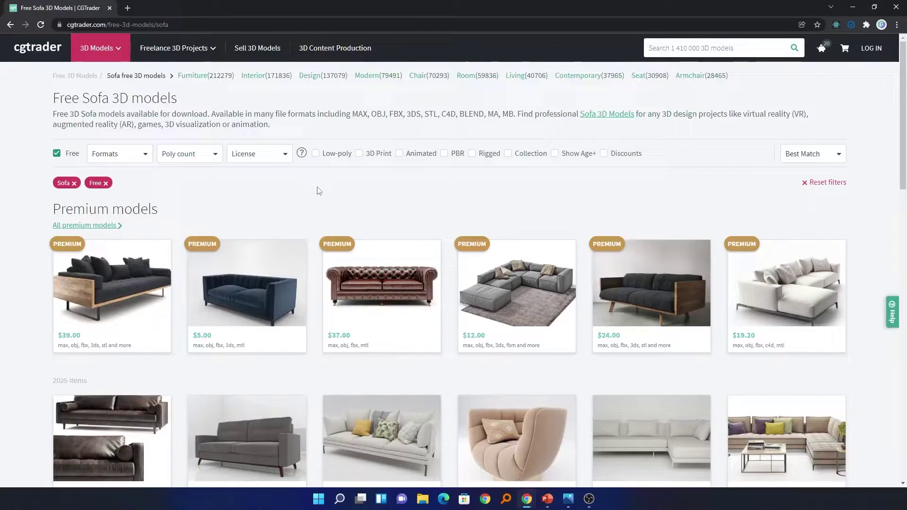
- Browse CGTrader's free sofa listings, then return to the PowerPoint presentation
{"action": "scroll", "coordinate": [317, 196], "scroll_direction": "down", "scroll_amount": 1}
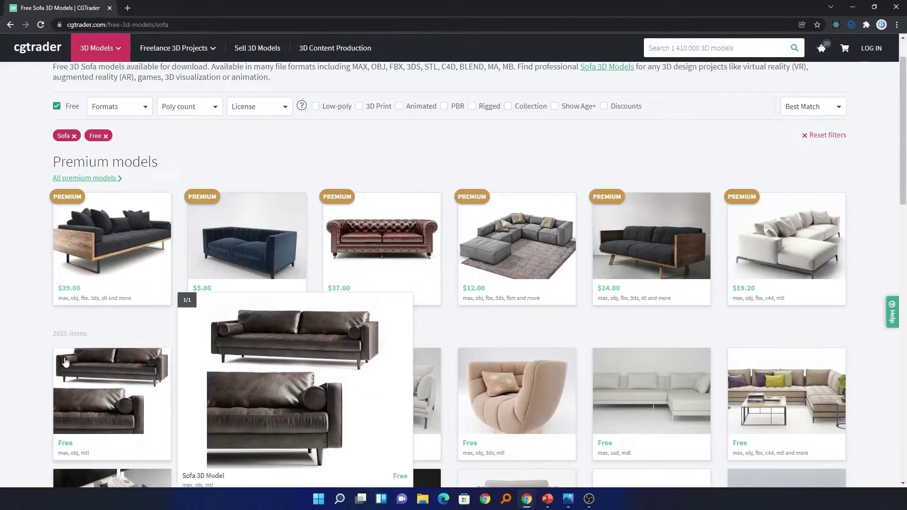
{"action": "scroll", "coordinate": [15, 353], "scroll_direction": "down", "scroll_amount": 1}
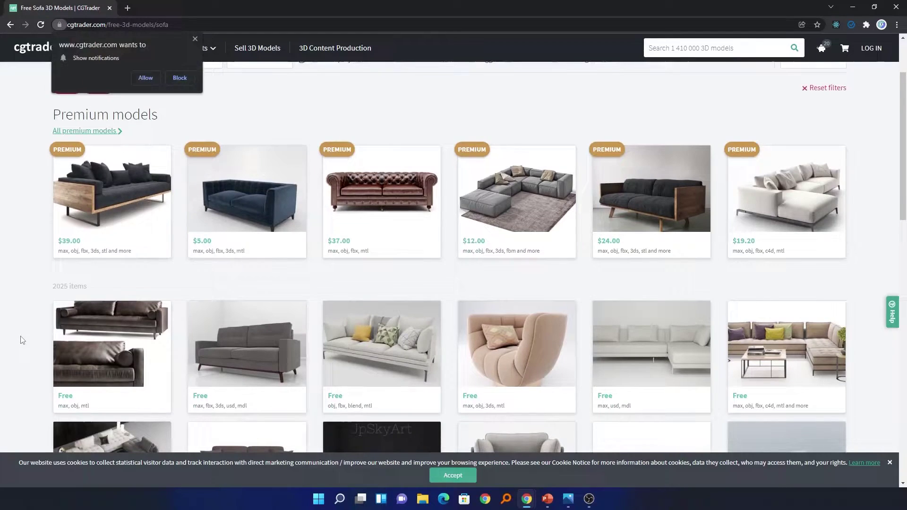
{"action": "scroll", "coordinate": [22, 339], "scroll_direction": "down", "scroll_amount": 1}
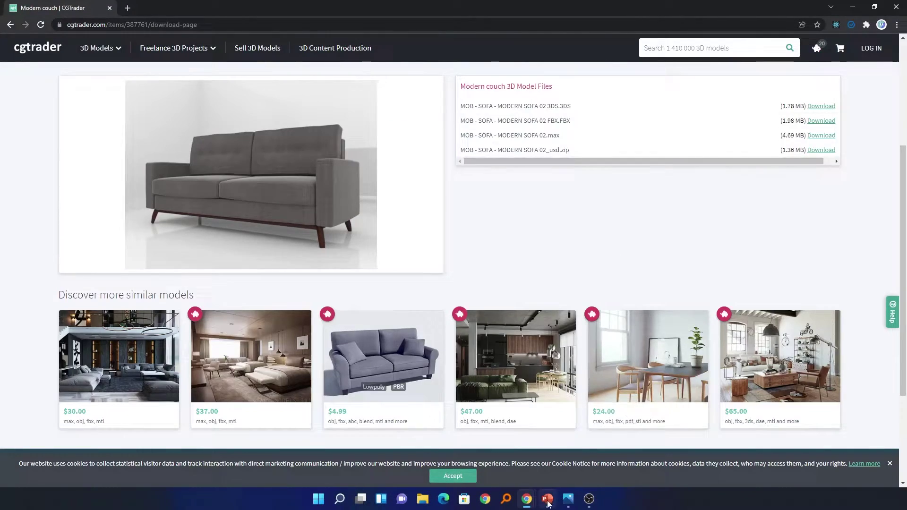
{"action": "left_click", "coordinate": [548, 501]}
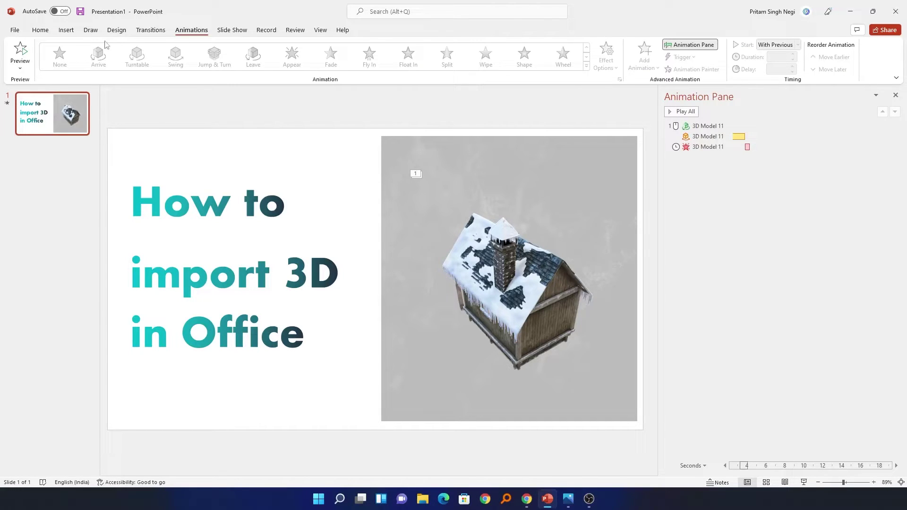
- Open the Insert 3D Model dialog for this device and review its supported file formats
{"action": "left_click", "coordinate": [71, 31]}
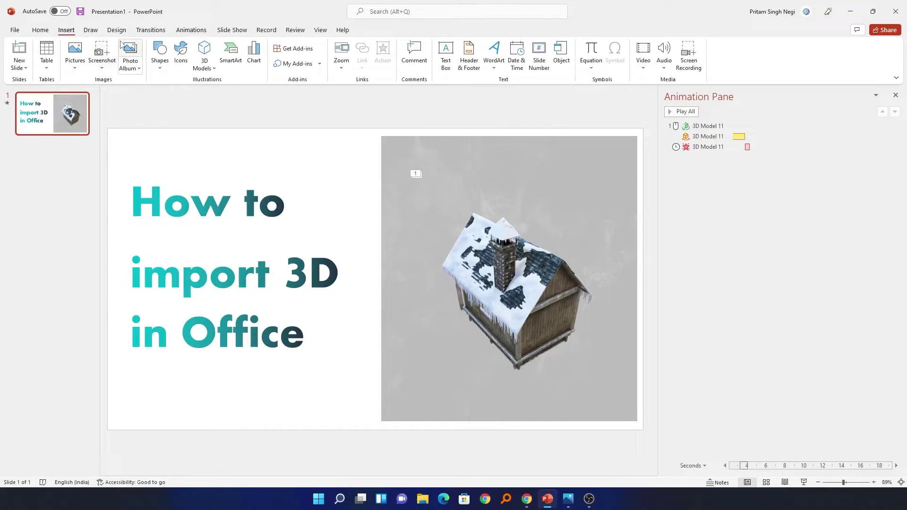
{"action": "left_click", "coordinate": [204, 66]}
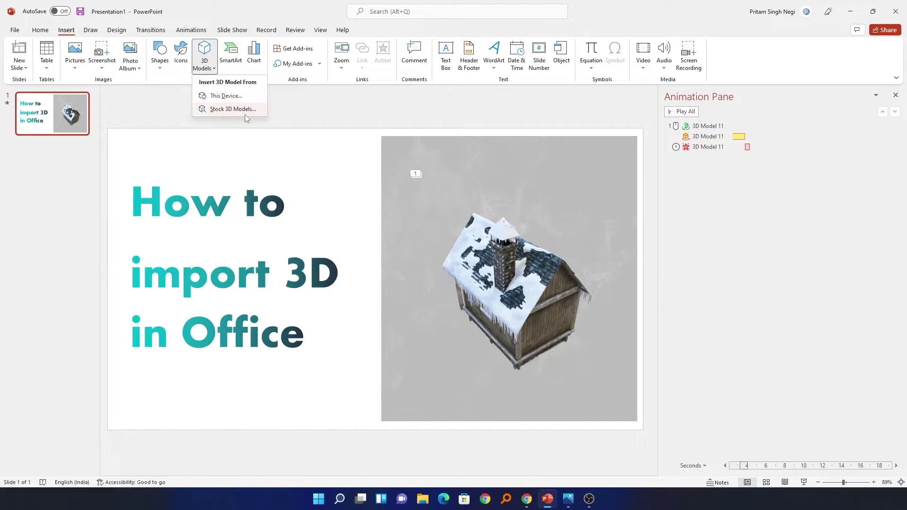
{"action": "left_click", "coordinate": [233, 96]}
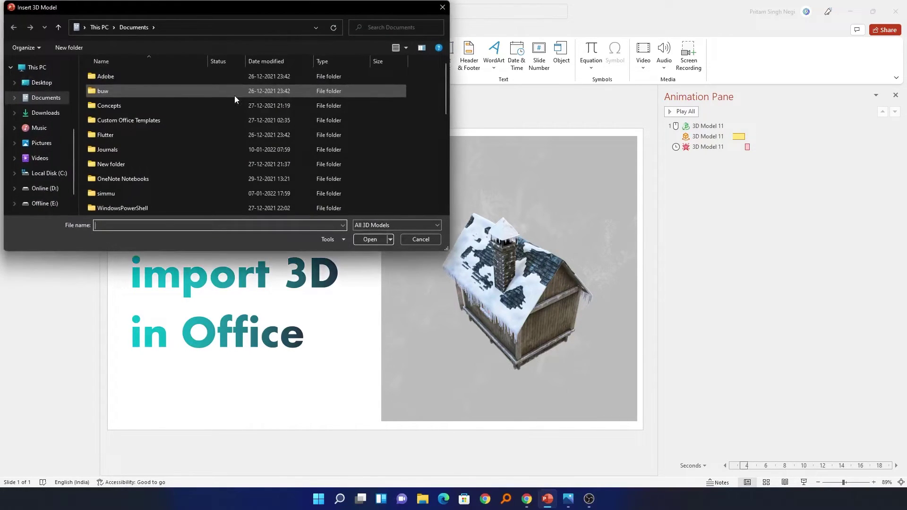
{"action": "left_click", "coordinate": [428, 225]}
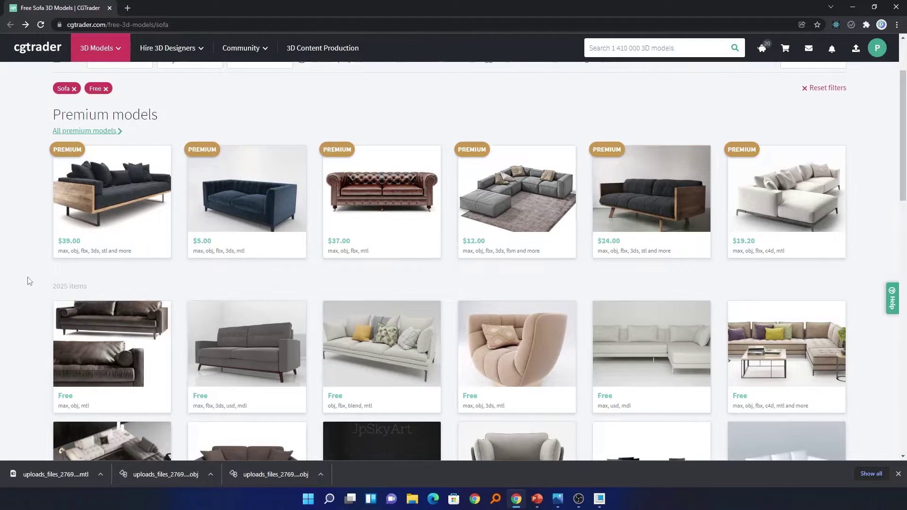
{"action": "scroll", "coordinate": [29, 281], "scroll_direction": "up", "scroll_amount": 2}
{"action": "scroll", "coordinate": [29, 281], "scroll_direction": "down", "scroll_amount": 3}
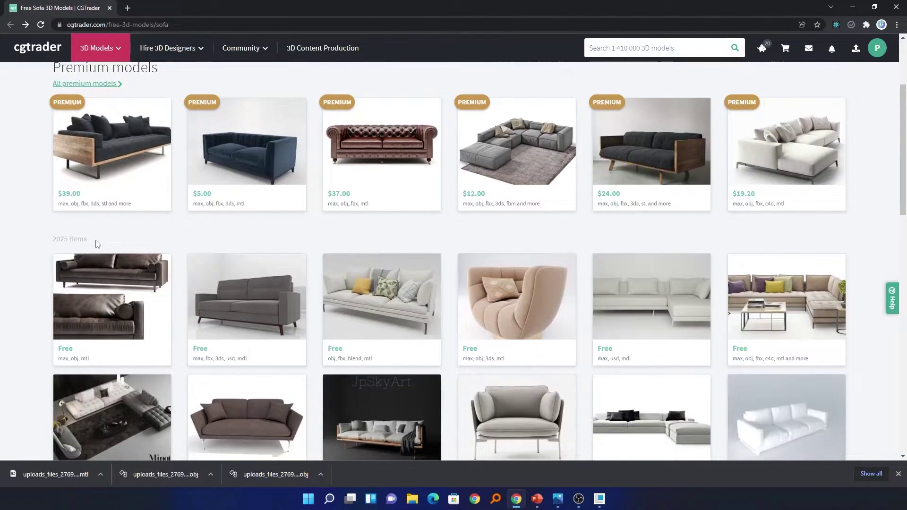
- Open CGTrader's product page for the free beige swivel armchair 'sofa 01'
{"action": "left_click_drag", "start_coordinate": [94, 243], "coordinate": [55, 241]}
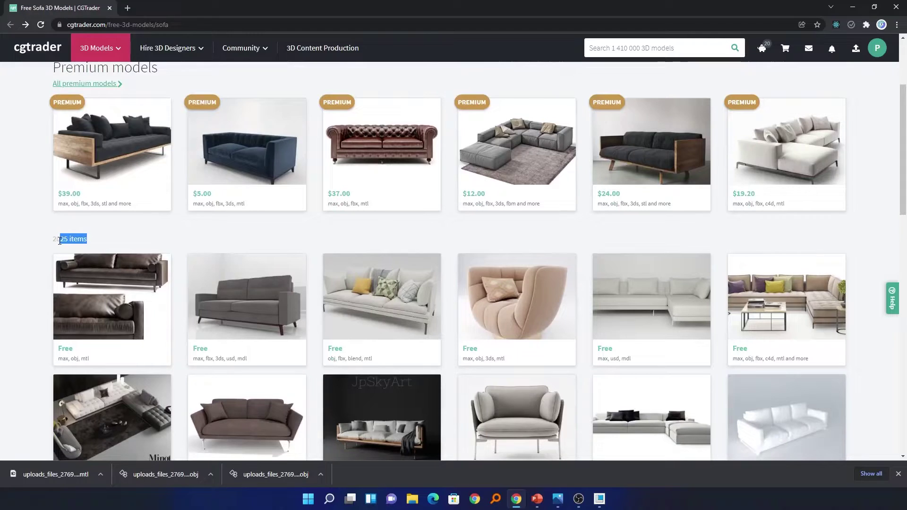
{"action": "left_click", "coordinate": [43, 235]}
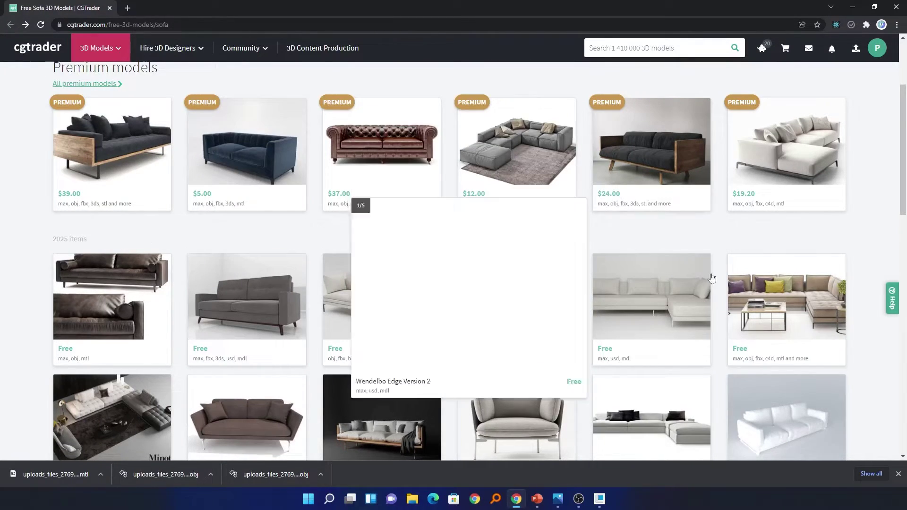
{"action": "mouse_move", "coordinate": [739, 261]}
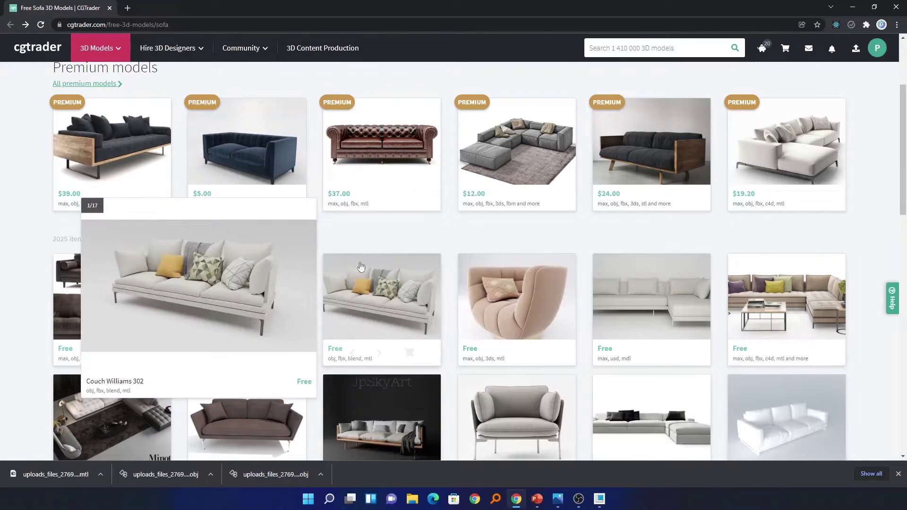
{"action": "left_click", "coordinate": [523, 289]}
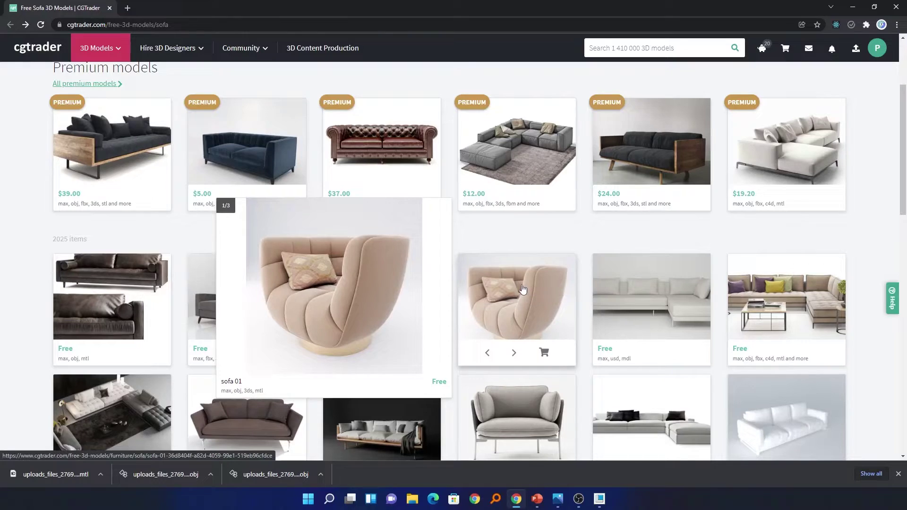
{"action": "scroll", "coordinate": [522, 282], "scroll_direction": "down", "scroll_amount": 2}
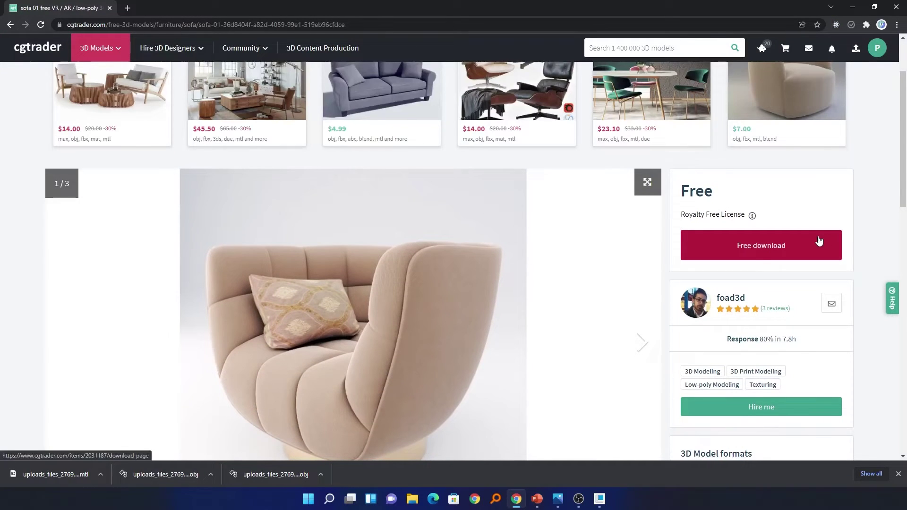
- Download 3dexport_sofa_1562192221.zip for sofa 01 and open the folder it saved to
{"action": "left_click", "coordinate": [775, 252]}
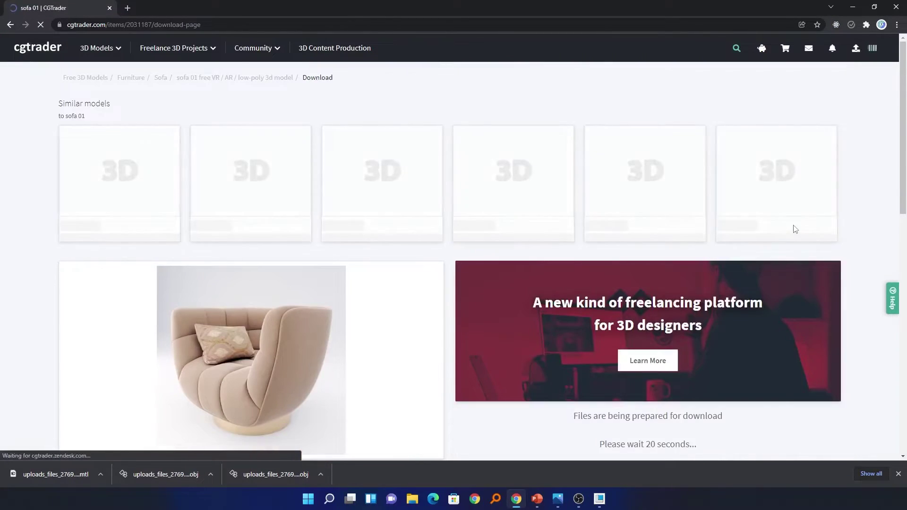
{"action": "scroll", "coordinate": [444, 374], "scroll_direction": "down", "scroll_amount": 1}
{"action": "scroll", "coordinate": [444, 375], "scroll_direction": "down", "scroll_amount": 1}
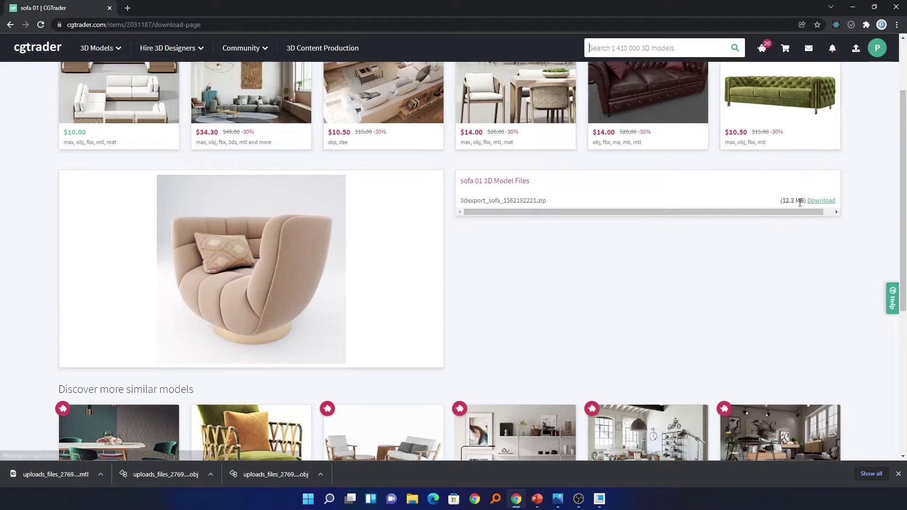
{"action": "left_click", "coordinate": [815, 205]}
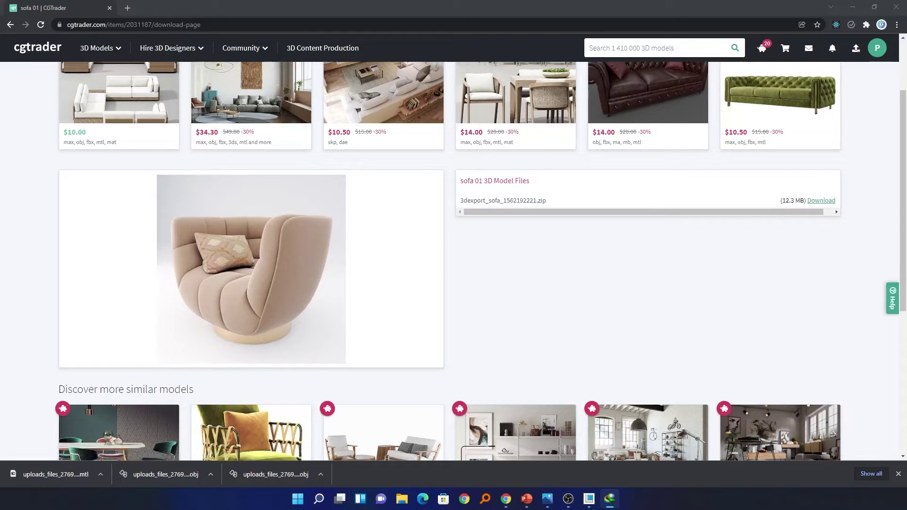
{"action": "left_click_drag", "start_coordinate": [385, 140], "coordinate": [529, 140]}
{"action": "left_click", "coordinate": [543, 236]}
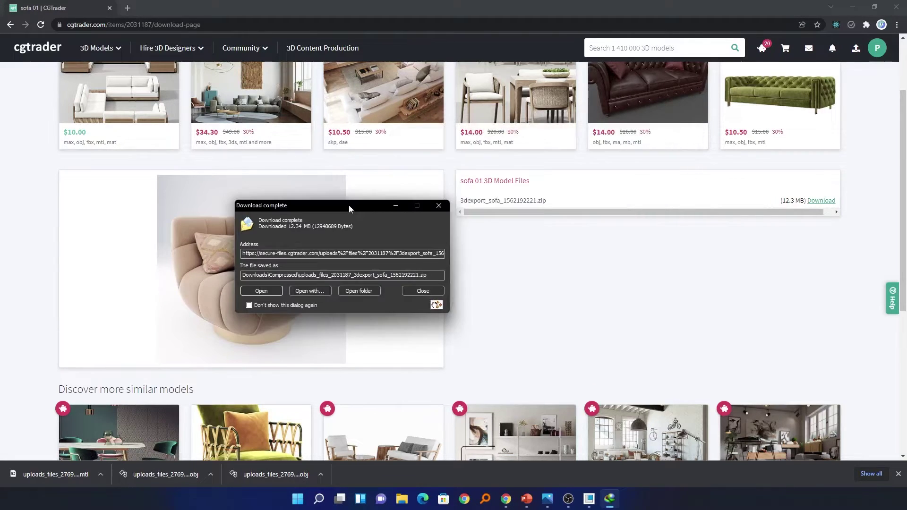
{"action": "left_click", "coordinate": [350, 289]}
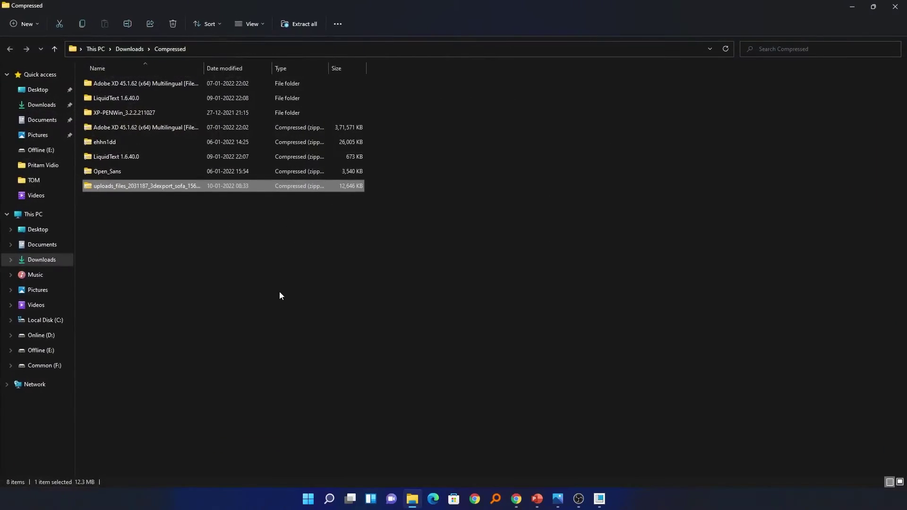
- Extract all files from the downloaded uploads_files sofa zip
{"action": "right_click", "coordinate": [187, 193]}
{"action": "left_click", "coordinate": [186, 184]}
{"action": "right_click", "coordinate": [186, 184]}
{"action": "mouse_move", "coordinate": [283, 230]}
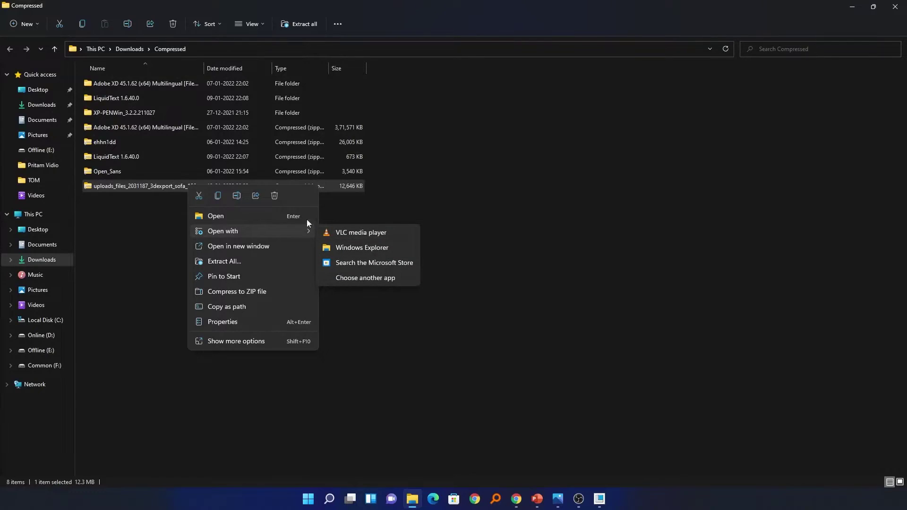
{"action": "left_click", "coordinate": [243, 258]}
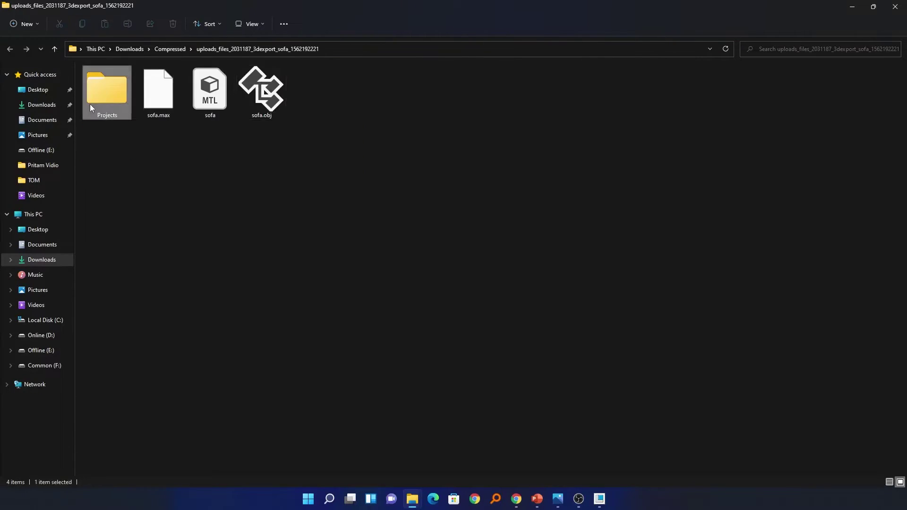
- Check the extracted sofa folder for sofa.obj and its MTL, then return to PowerPoint
{"action": "double_click", "coordinate": [90, 104]}
{"action": "left_click", "coordinate": [10, 48]}
{"action": "mouse_move", "coordinate": [603, 501]}
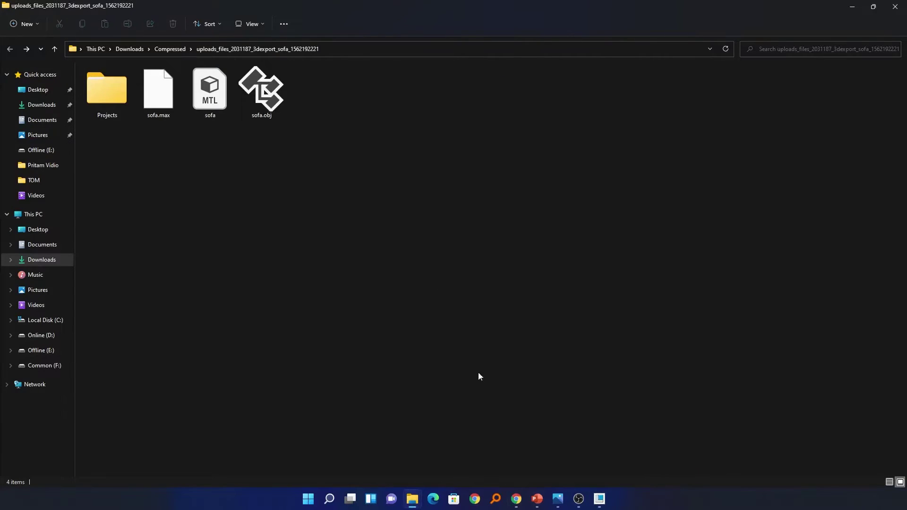
{"action": "left_click", "coordinate": [538, 499]}
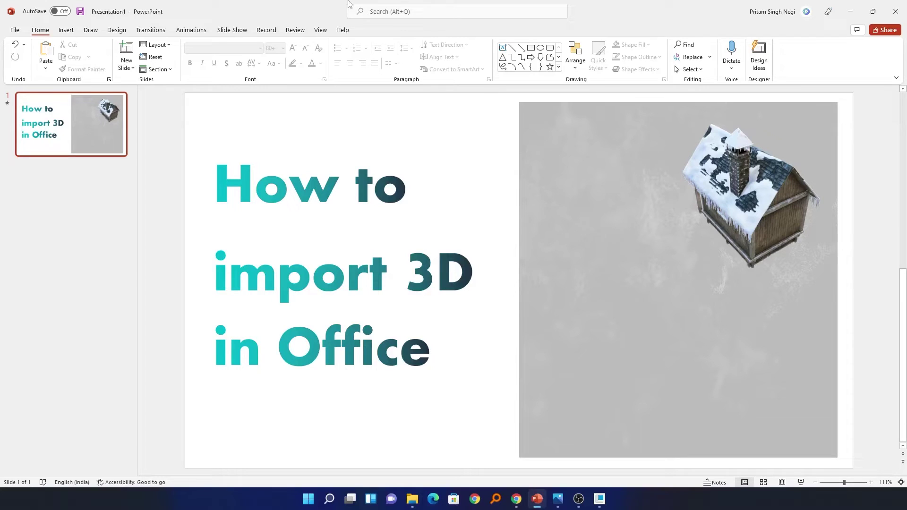
- Drop sofa.obj from Explorer onto the title slide as a 3D model, then maximize PowerPoint
{"action": "left_click_drag", "start_coordinate": [264, 12], "coordinate": [524, 105]}
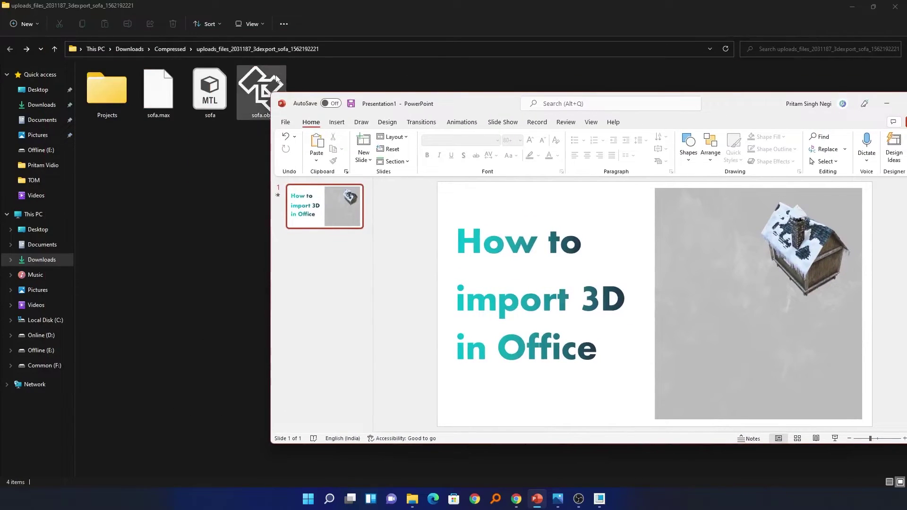
{"action": "left_click_drag", "start_coordinate": [261, 90], "coordinate": [716, 319]}
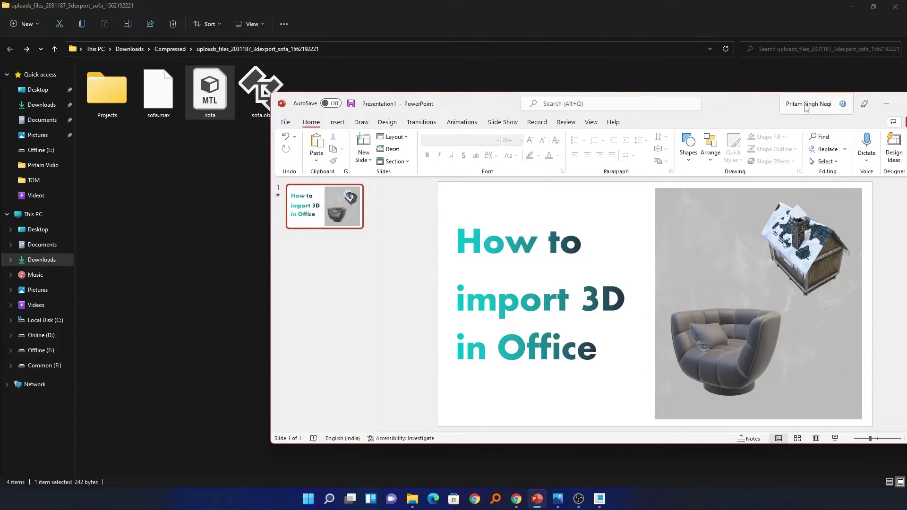
{"action": "double_click", "coordinate": [851, 104]}
- Rotate the armchair model below the hut to face the viewer more
{"action": "left_click", "coordinate": [699, 316]}
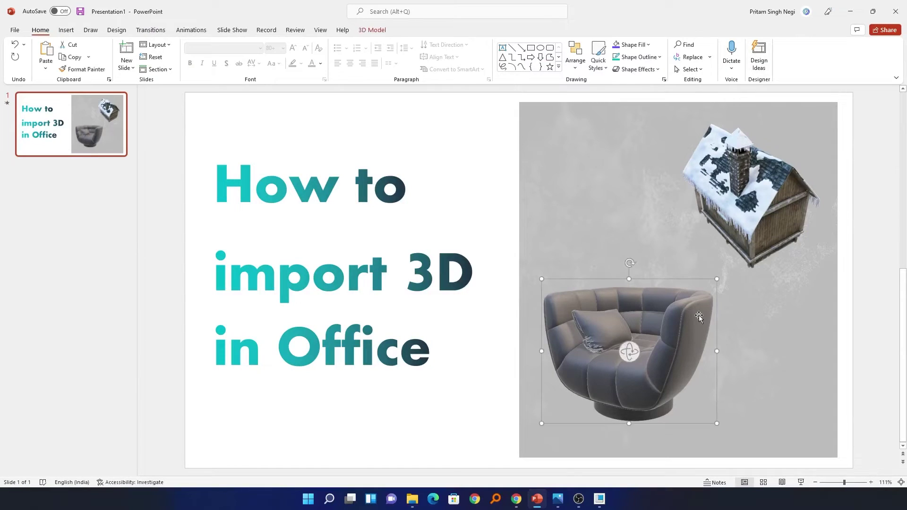
{"action": "left_click_drag", "start_coordinate": [628, 353], "coordinate": [601, 373]}
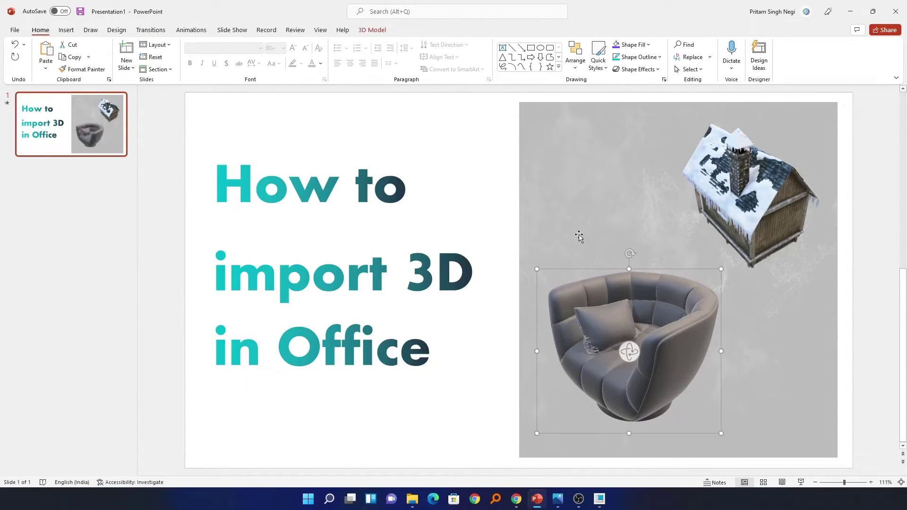
{"action": "left_click", "coordinate": [578, 236]}
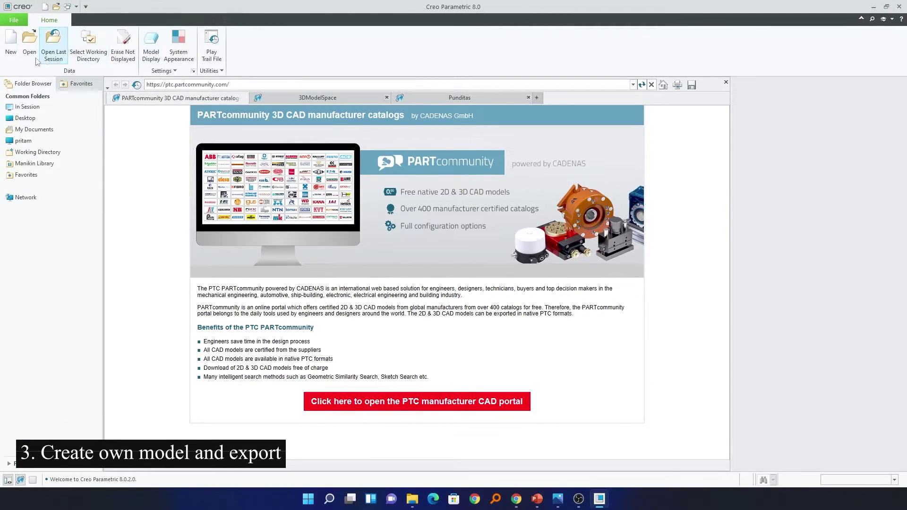
- Cancel opening an existing Creo file and start a new file instead
{"action": "left_click", "coordinate": [30, 41]}
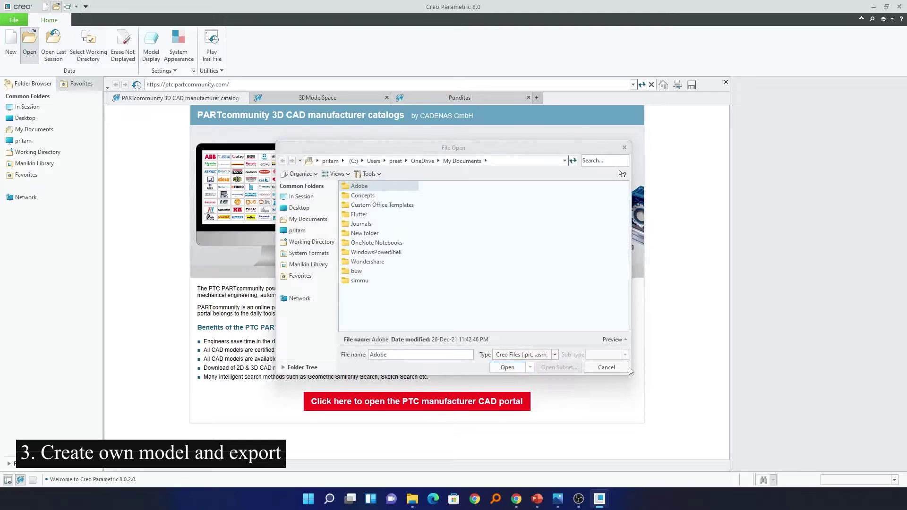
{"action": "left_click", "coordinate": [606, 367]}
{"action": "left_click", "coordinate": [11, 41]}
- Accept the default Part settings for PRT0001, abandoning a mistakenly started revolve
{"action": "left_click", "coordinate": [534, 341]}
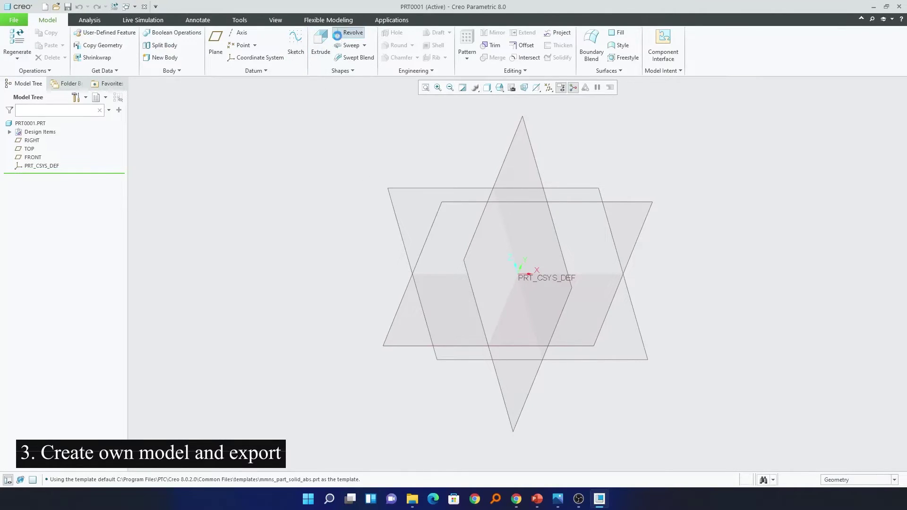
{"action": "left_click", "coordinate": [349, 35]}
{"action": "left_click", "coordinate": [474, 47]}
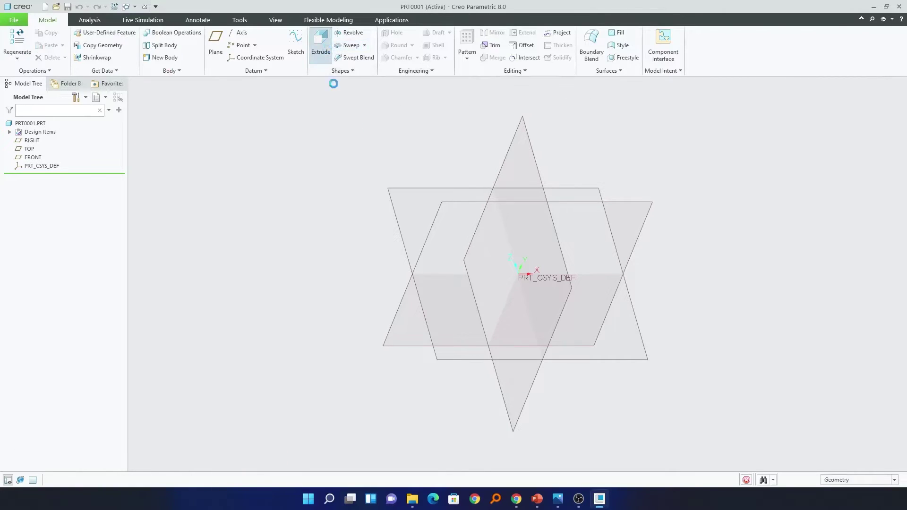
- Extrude a rectangle sketched on the TOP plane into a solid block (Extrude 1)
{"action": "left_click", "coordinate": [322, 42]}
{"action": "left_click", "coordinate": [447, 190]}
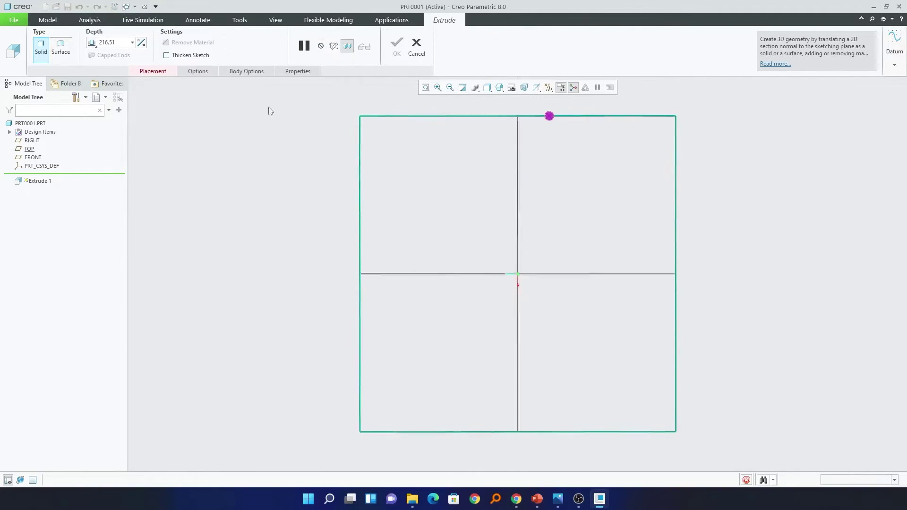
{"action": "left_click", "coordinate": [240, 45]}
{"action": "left_click", "coordinate": [453, 209]}
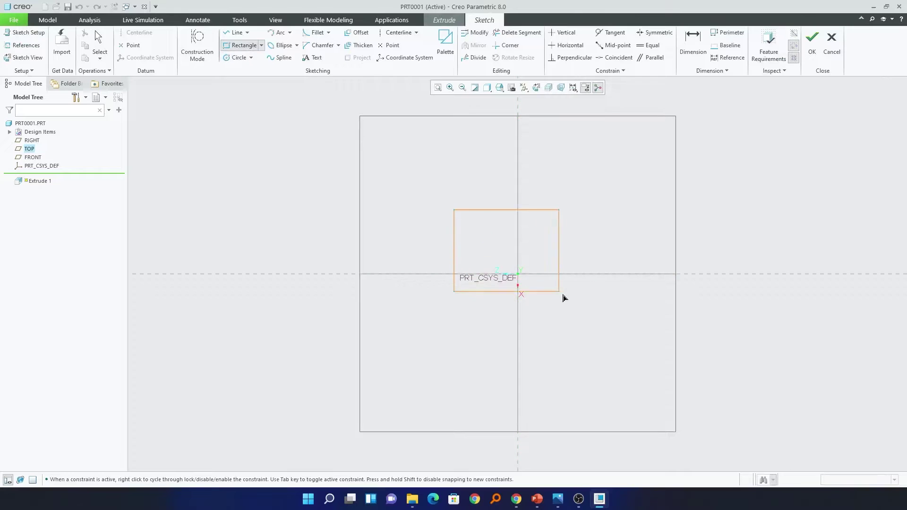
{"action": "left_click", "coordinate": [569, 326]}
{"action": "middle_click", "coordinate": [570, 326]}
{"action": "left_click", "coordinate": [811, 45]}
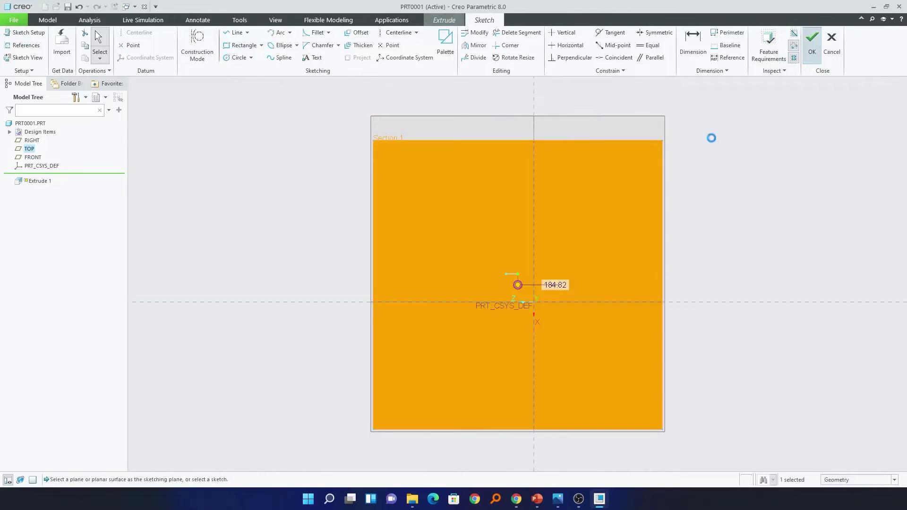
{"action": "middle_click", "coordinate": [364, 105]}
{"action": "left_click_drag", "start_coordinate": [261, 211], "coordinate": [233, 103]}
- Apply the yellow appearance to the block and reset to the standard view
{"action": "left_click", "coordinate": [275, 20]}
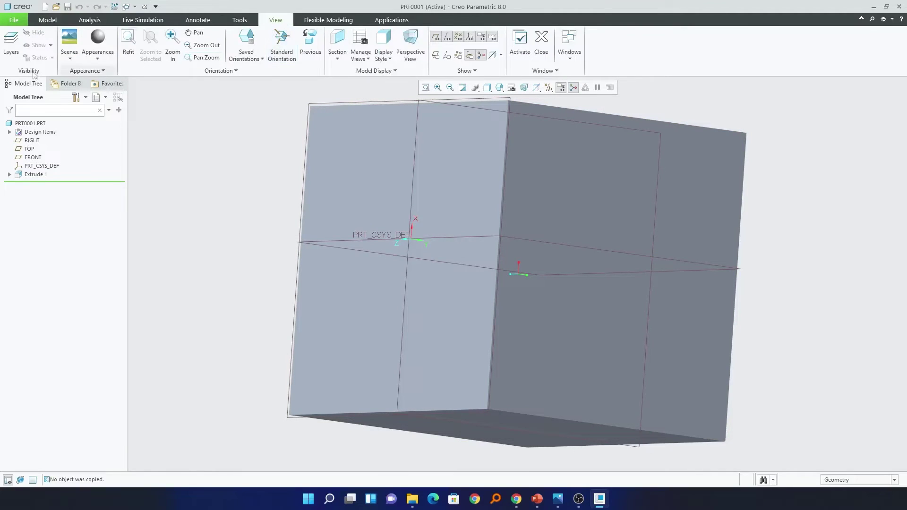
{"action": "left_click", "coordinate": [97, 52]}
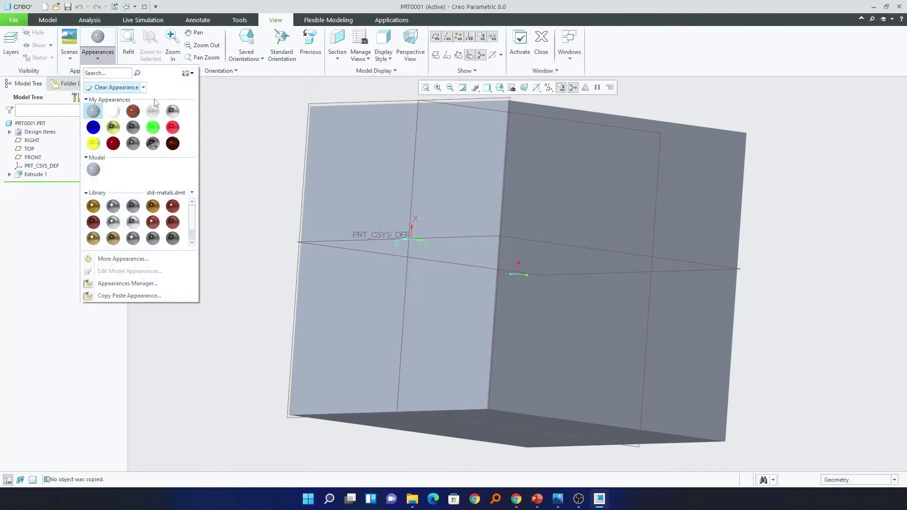
{"action": "left_click", "coordinate": [94, 148]}
{"action": "left_click", "coordinate": [365, 148]}
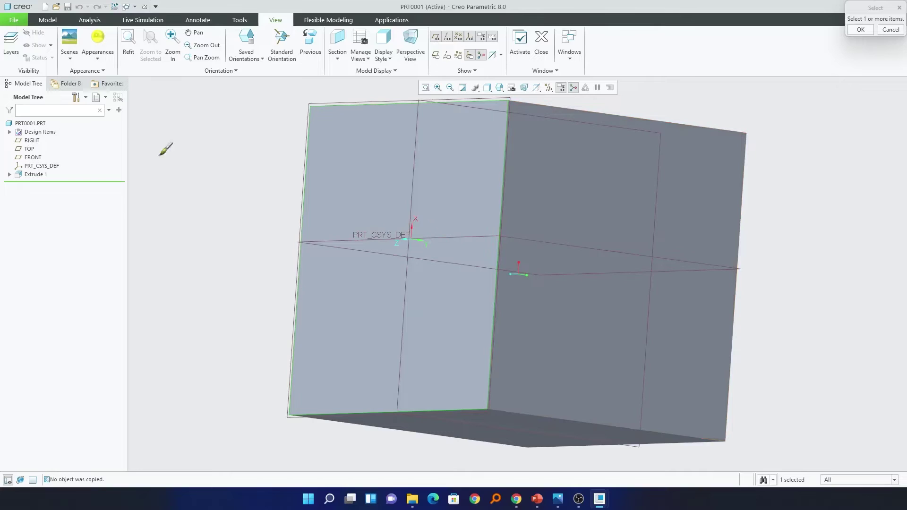
{"action": "middle_click", "coordinate": [268, 148]}
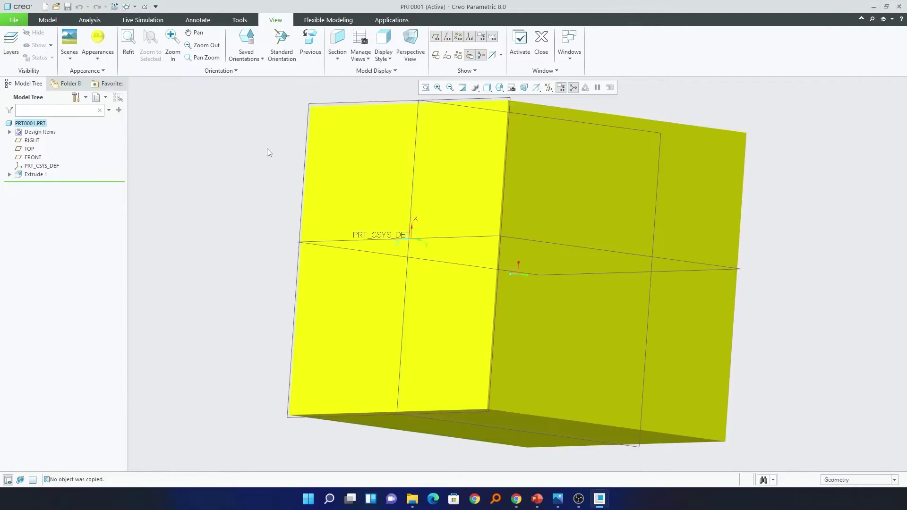
{"action": "left_click_drag", "start_coordinate": [267, 148], "coordinate": [269, 241]}
{"action": "key", "text": "ctrl+d"}
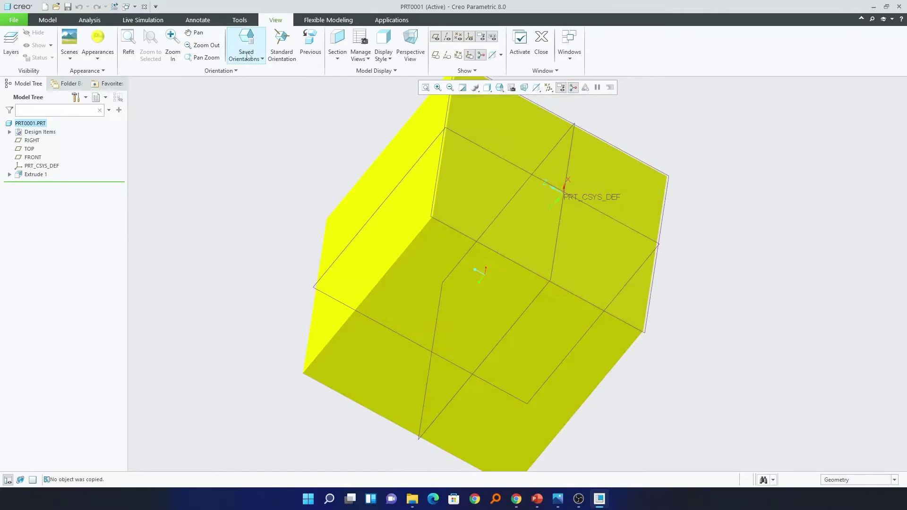
- Show the cube with Shading With Reflections and hide all datum planes and the coordinate system
{"action": "left_click", "coordinate": [384, 47]}
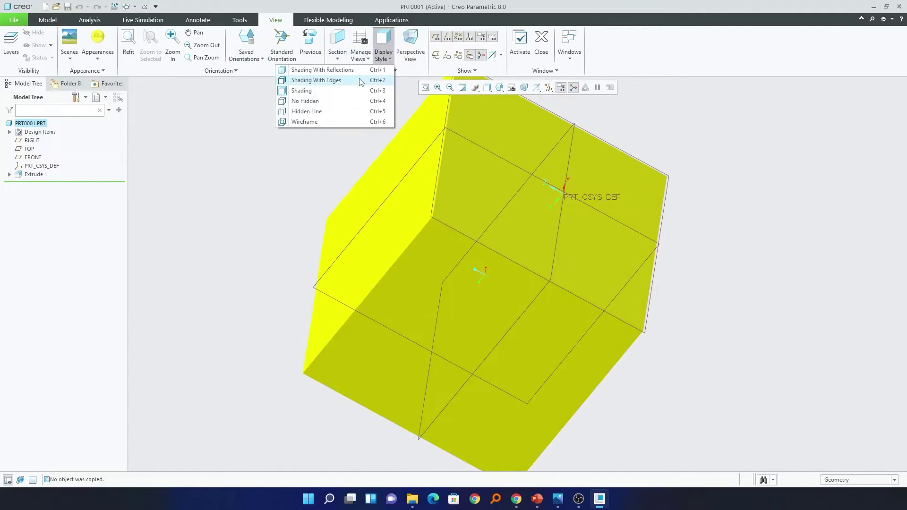
{"action": "left_click", "coordinate": [322, 69]}
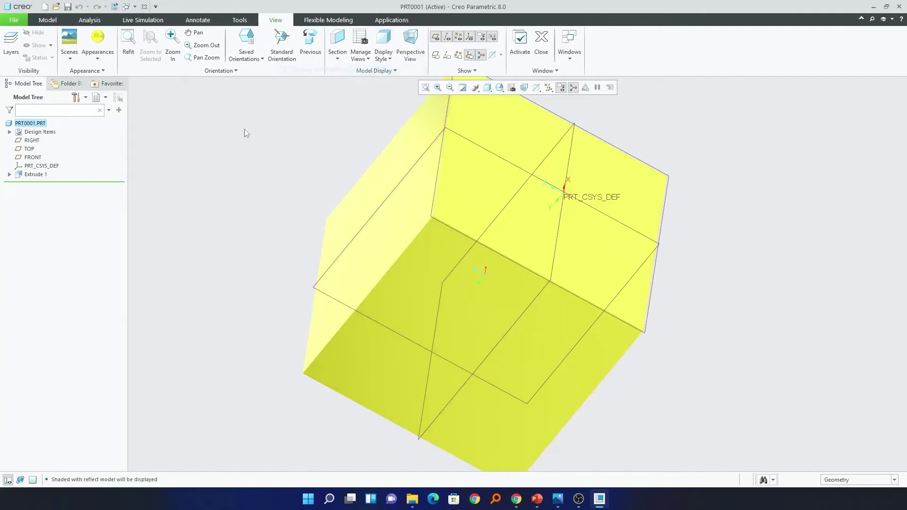
{"action": "mouse_move", "coordinate": [242, 133]}
{"action": "left_mouse_down"}
{"action": "mouse_move", "coordinate": [202, 196]}
{"action": "mouse_move", "coordinate": [253, 182]}
{"action": "left_mouse_up"}
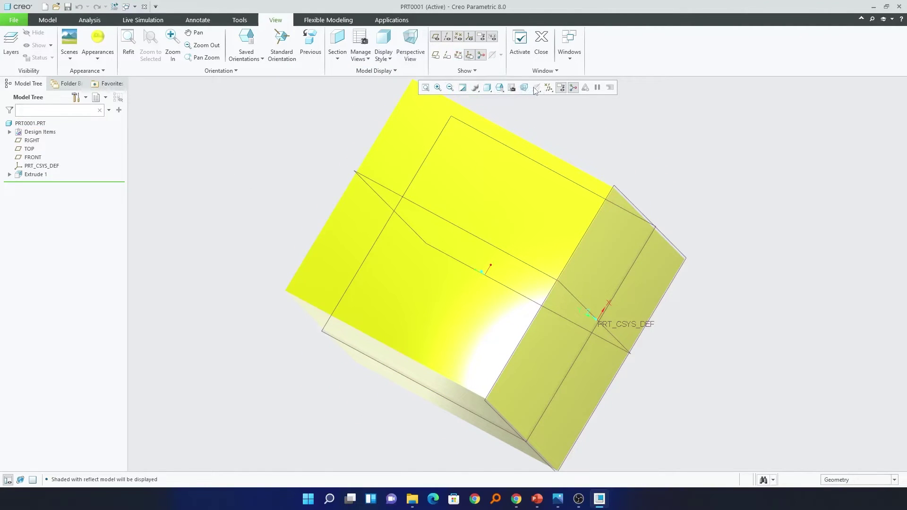
{"action": "left_click", "coordinate": [547, 89]}
{"action": "left_click", "coordinate": [531, 101]}
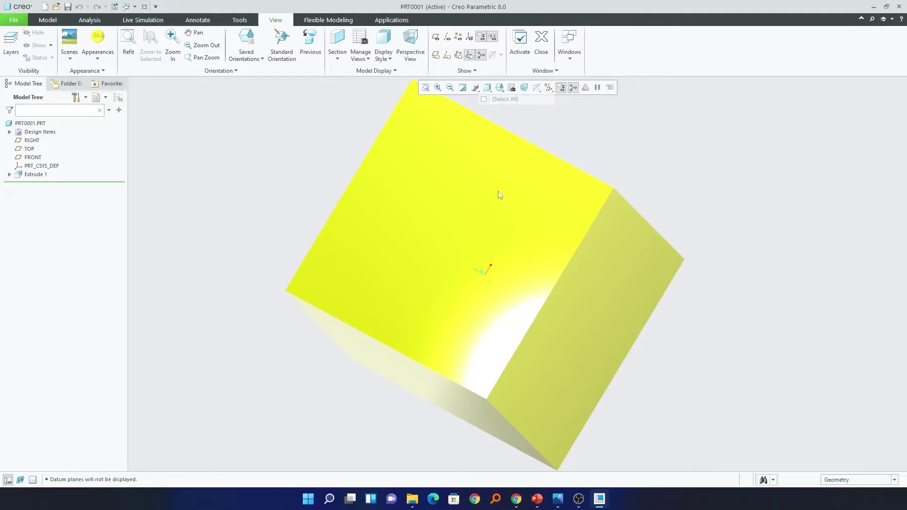
- Save a copy as Wavefront prt0001.obj on the Desktop using the PRT_CSYS_DEF coordinate system
{"action": "left_click", "coordinate": [14, 20]}
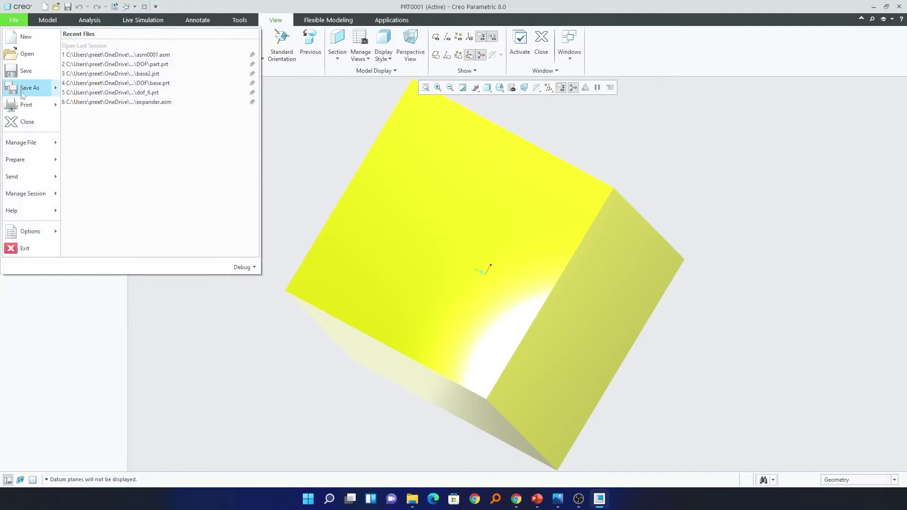
{"action": "left_click", "coordinate": [28, 89]}
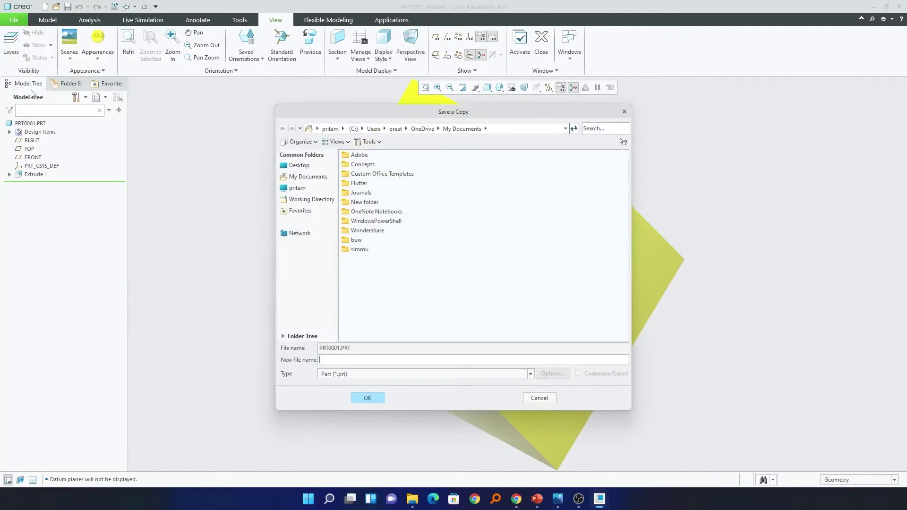
{"action": "left_click", "coordinate": [472, 374]}
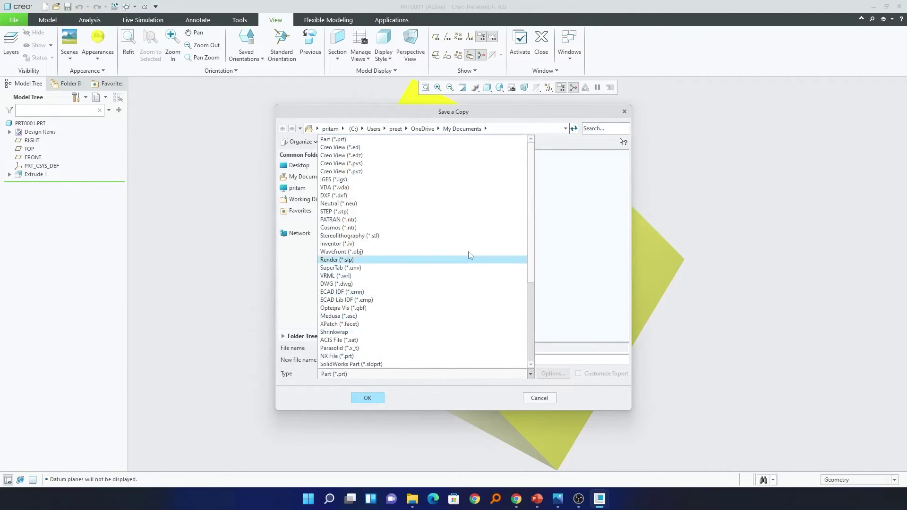
{"action": "left_click", "coordinate": [439, 252]}
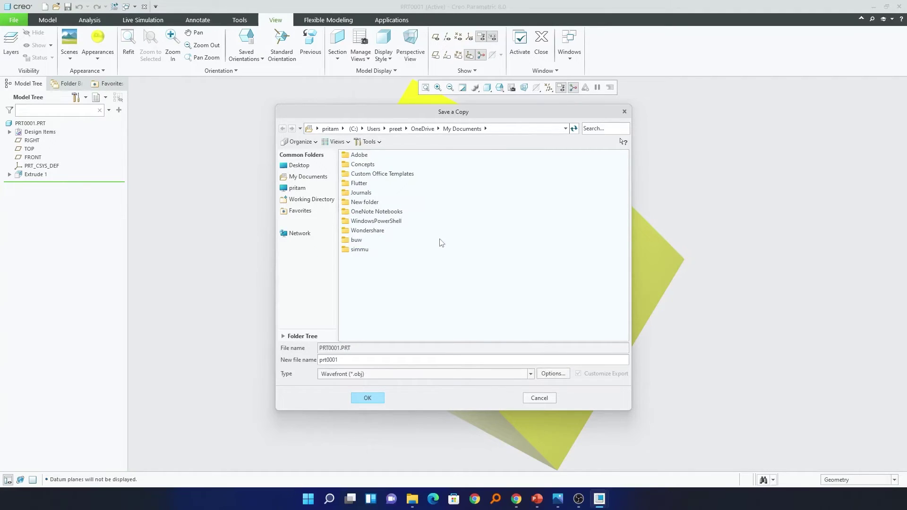
{"action": "left_click", "coordinate": [299, 164]}
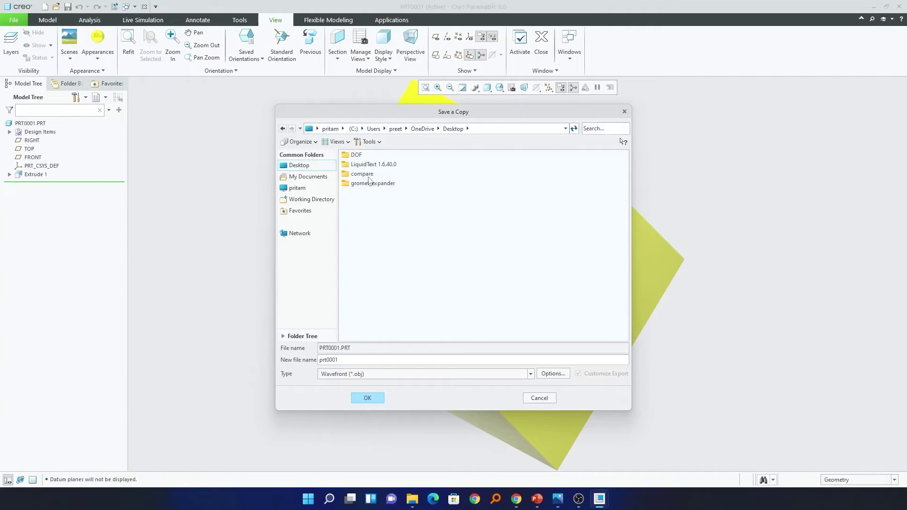
{"action": "left_click", "coordinate": [374, 398]}
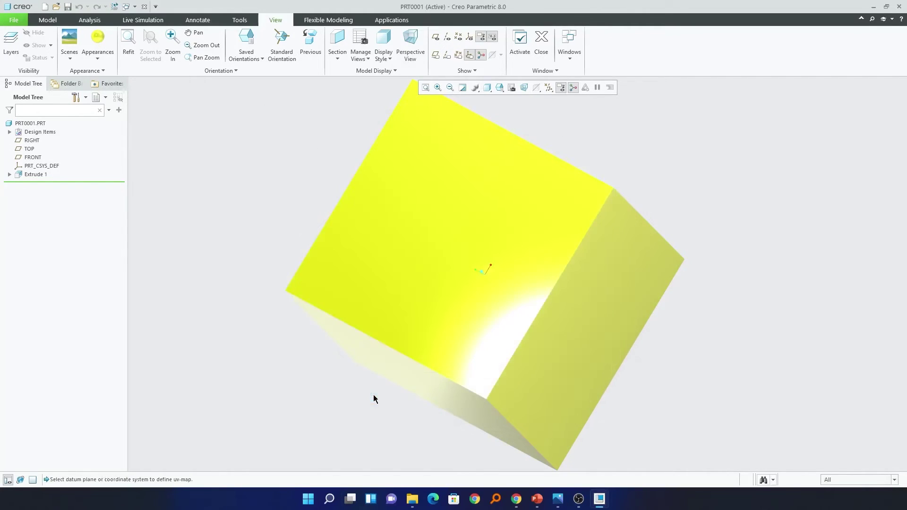
{"action": "left_click", "coordinate": [52, 166]}
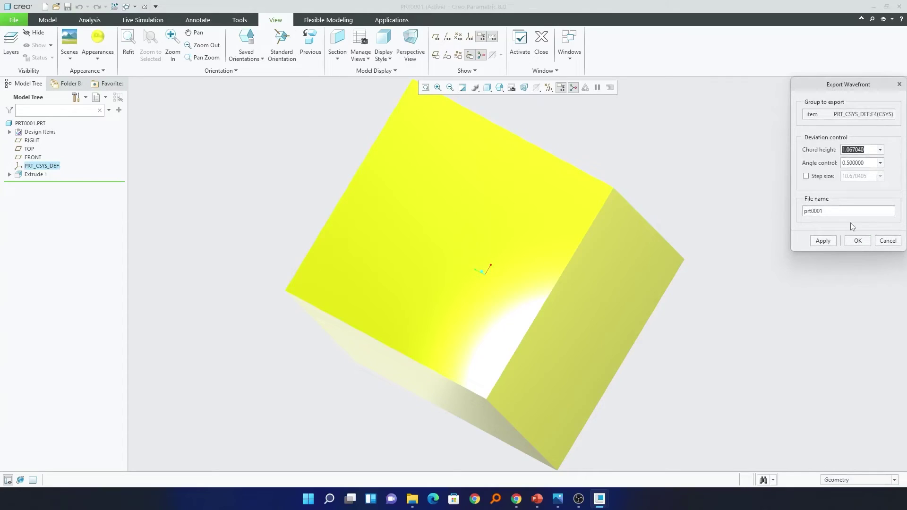
{"action": "left_click", "coordinate": [866, 240]}
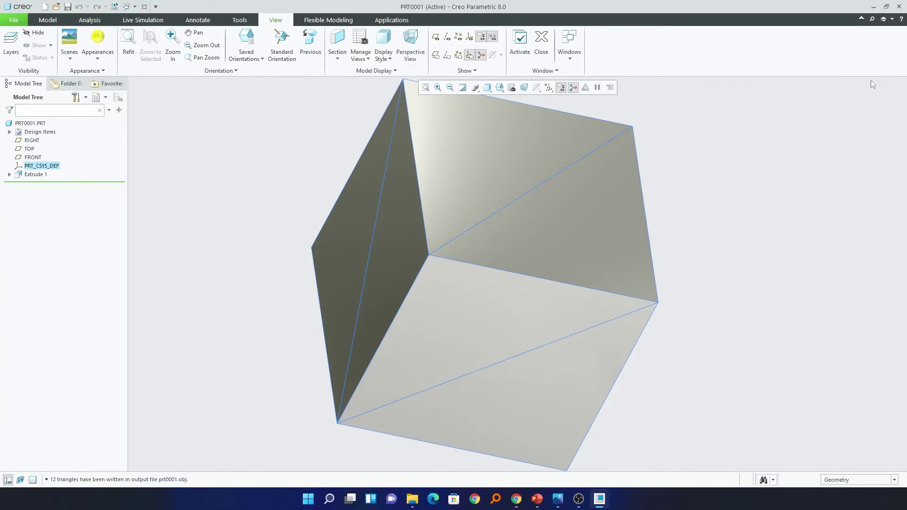
- Close the cube in Creo and insert Desktop prt0001.obj onto the title slide as a 3D model
{"action": "left_click", "coordinate": [547, 46]}
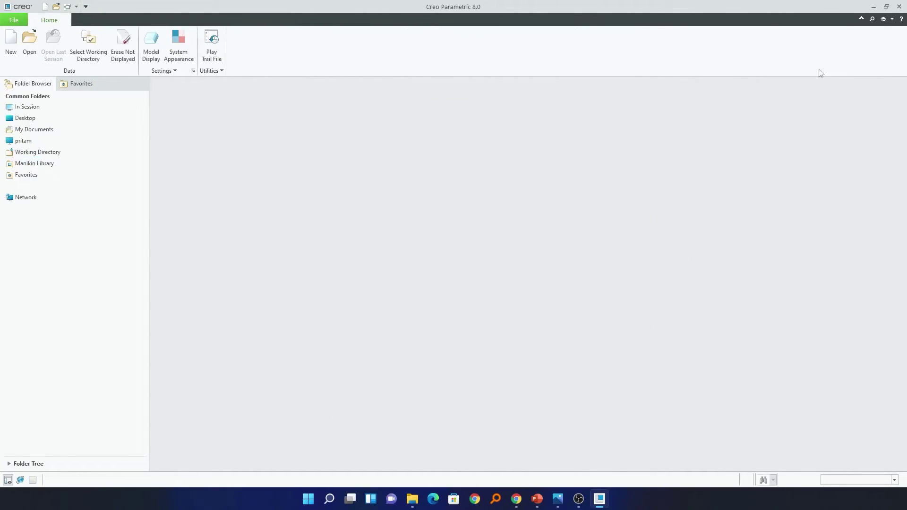
{"action": "left_click", "coordinate": [872, 7]}
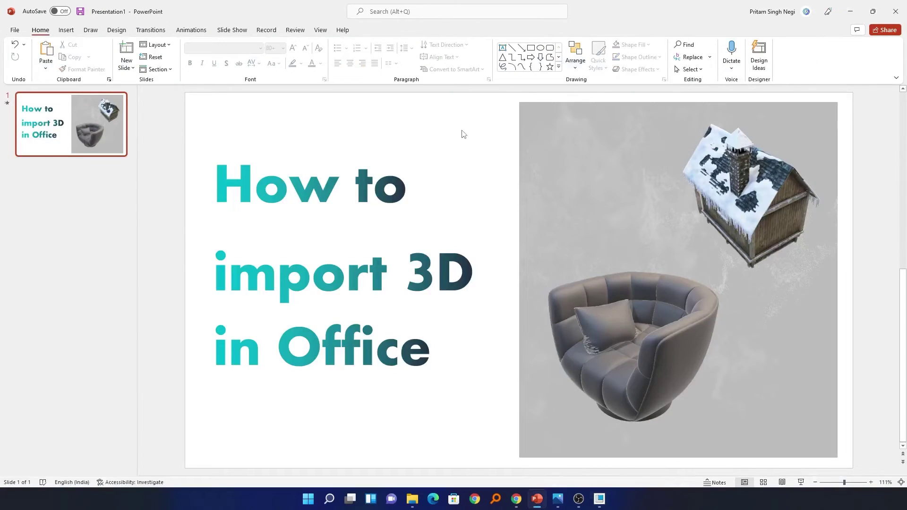
{"action": "left_click", "coordinate": [66, 30]}
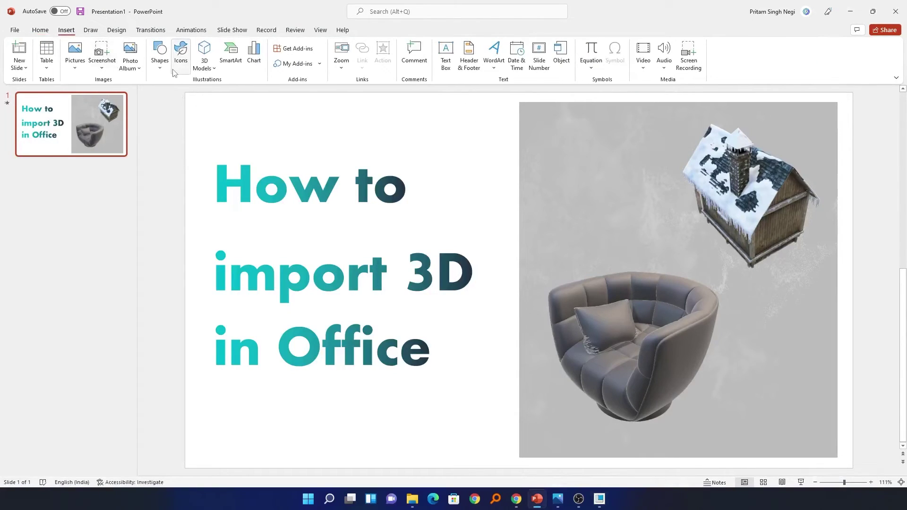
{"action": "left_click", "coordinate": [204, 66]}
{"action": "left_click", "coordinate": [223, 96]}
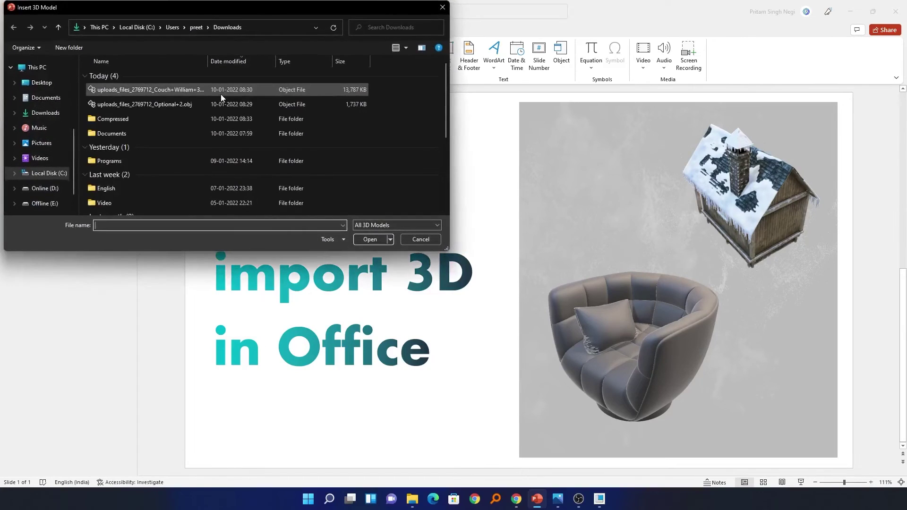
{"action": "left_click", "coordinate": [43, 83]}
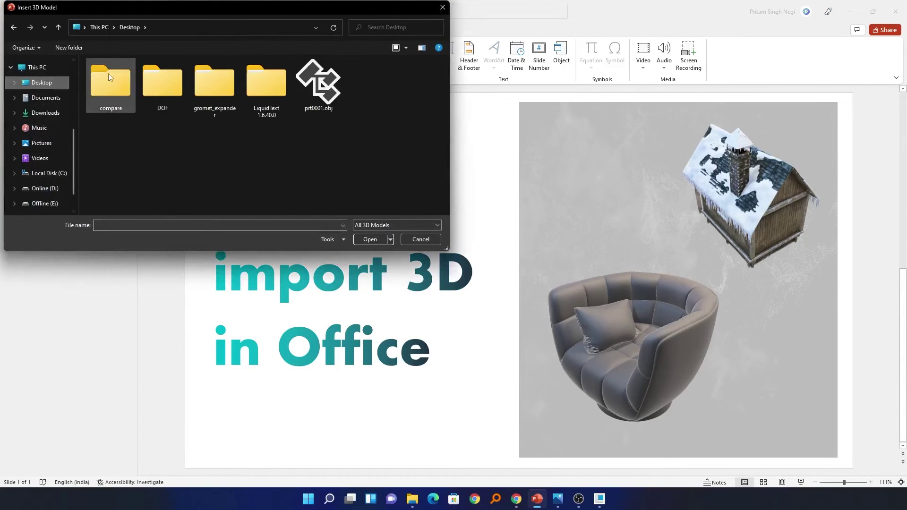
{"action": "double_click", "coordinate": [324, 84]}
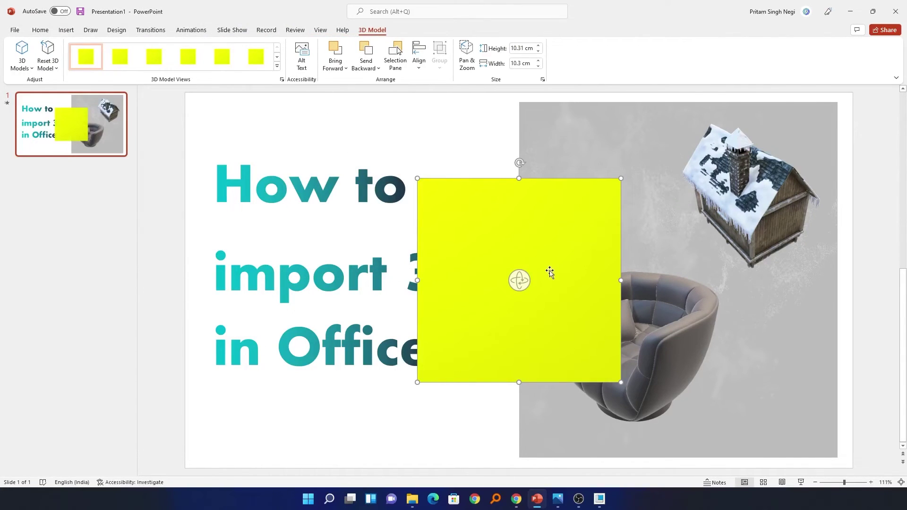
- Move the cube up-right, tilt it to show three faces, and shrink it to 7.76 × 6.63 cm
{"action": "left_click_drag", "start_coordinate": [525, 280], "coordinate": [637, 137]}
{"action": "left_click_drag", "start_coordinate": [603, 176], "coordinate": [651, 210]}
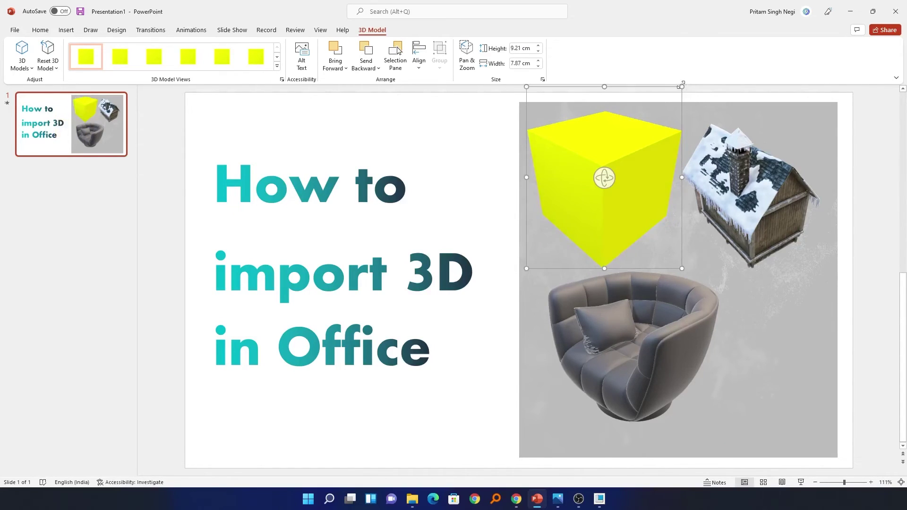
{"action": "left_click_drag", "start_coordinate": [682, 87], "coordinate": [656, 115]}
{"action": "left_click_drag", "start_coordinate": [631, 175], "coordinate": [627, 162]}
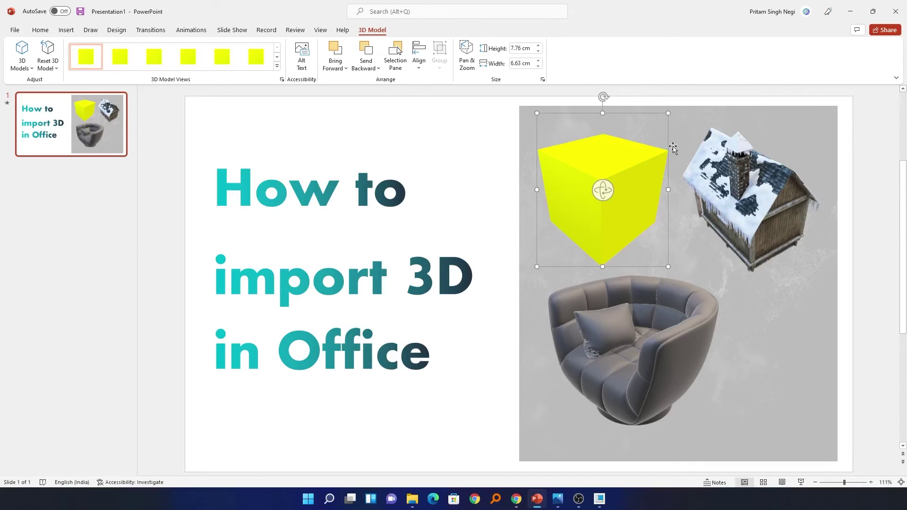
{"action": "key", "text": "Escape"}
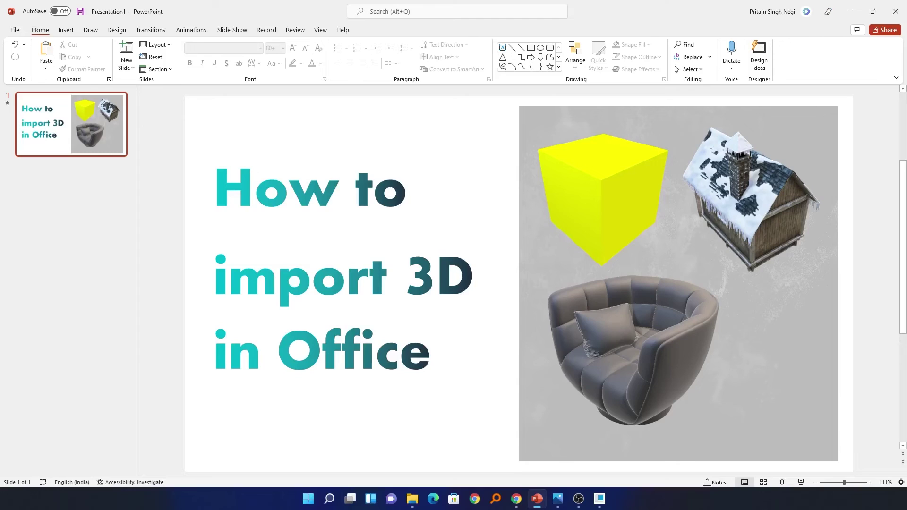
{"action": "left_click", "coordinate": [671, 149]}
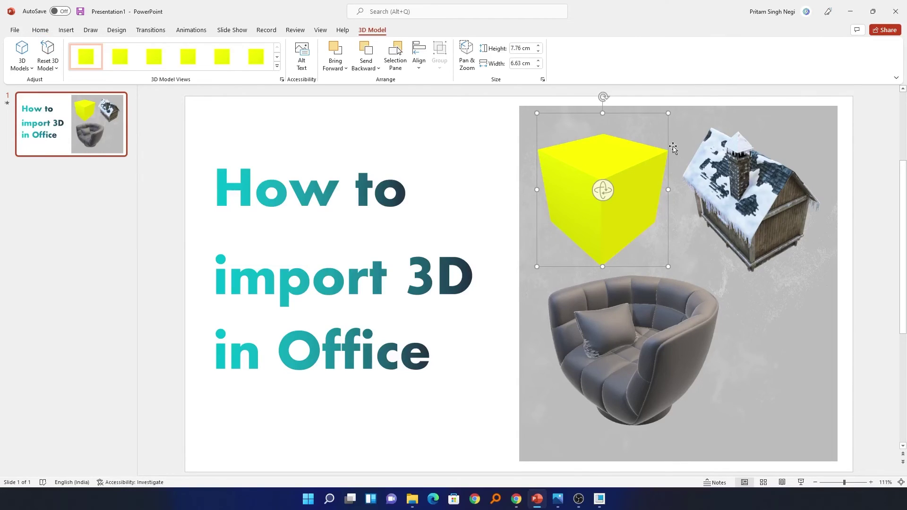
{"action": "key", "text": "Escape"}
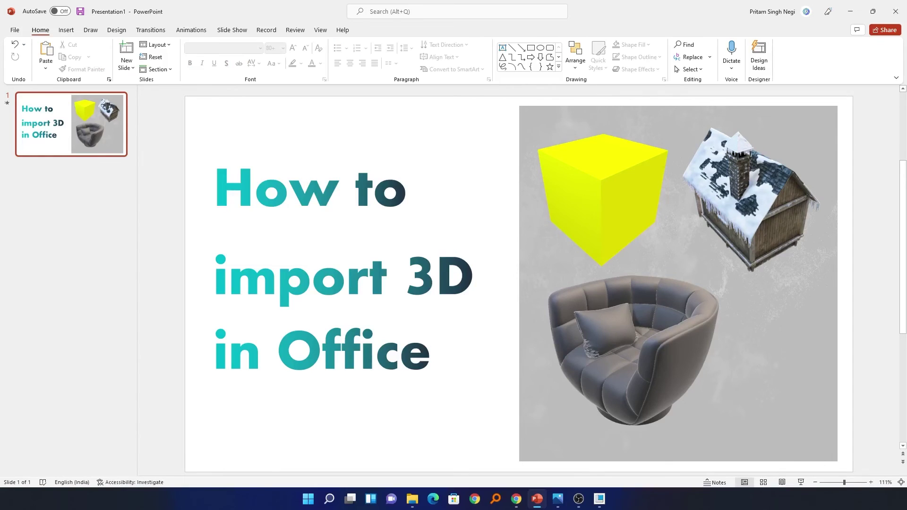